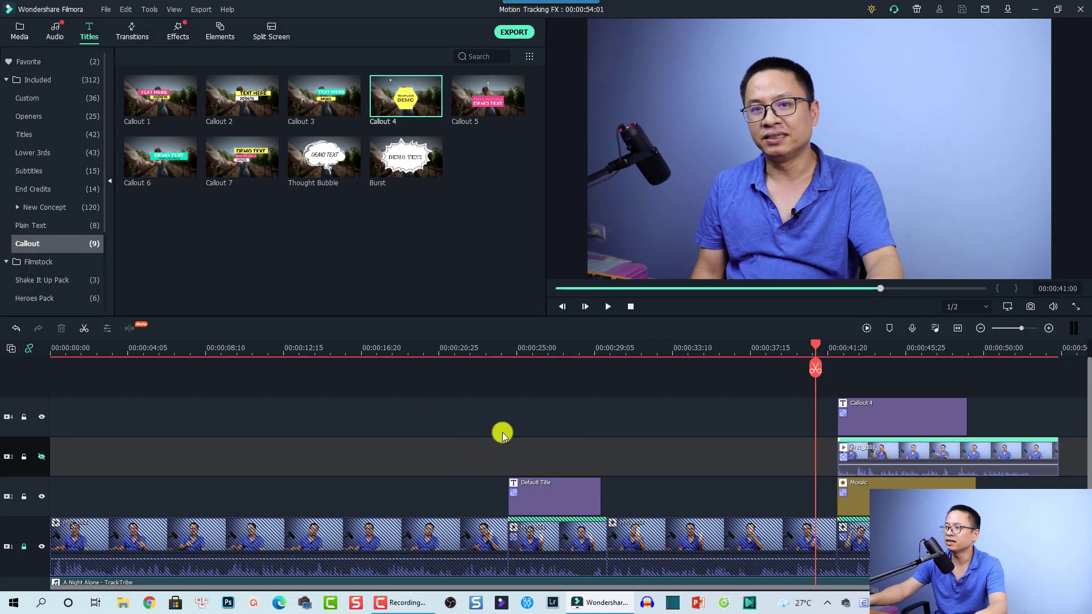
- Unlock the main video track and preview the REMOTE CONTROL title around 00:00:26:03
{"action": "scroll", "coordinate": [652, 505], "scroll_direction": "down", "scroll_amount": 1}
{"action": "scroll", "coordinate": [655, 505], "scroll_direction": "down", "scroll_amount": 1}
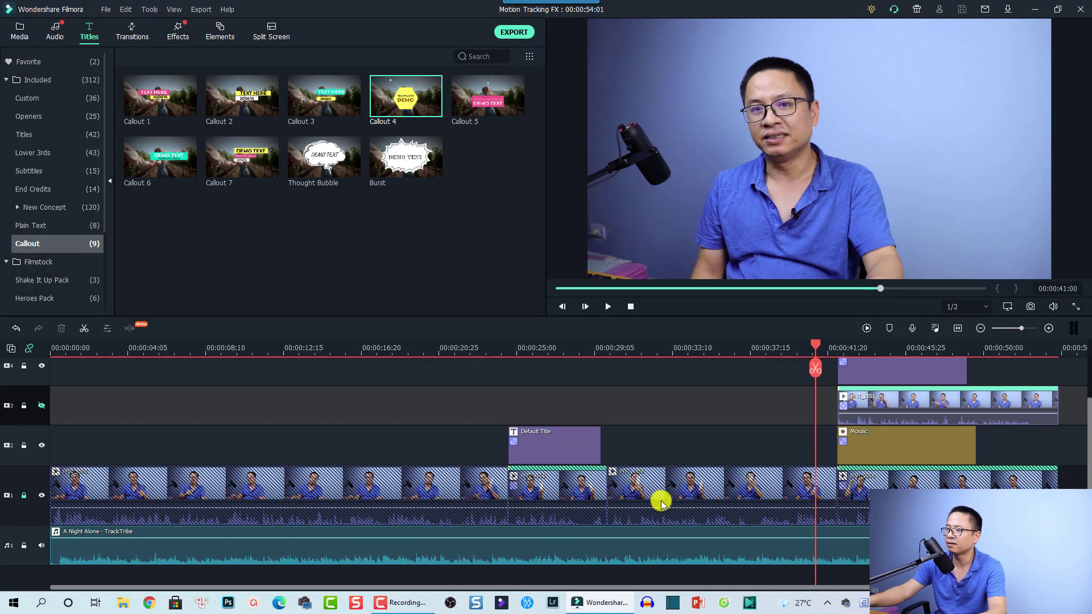
{"action": "left_click", "coordinate": [570, 553]}
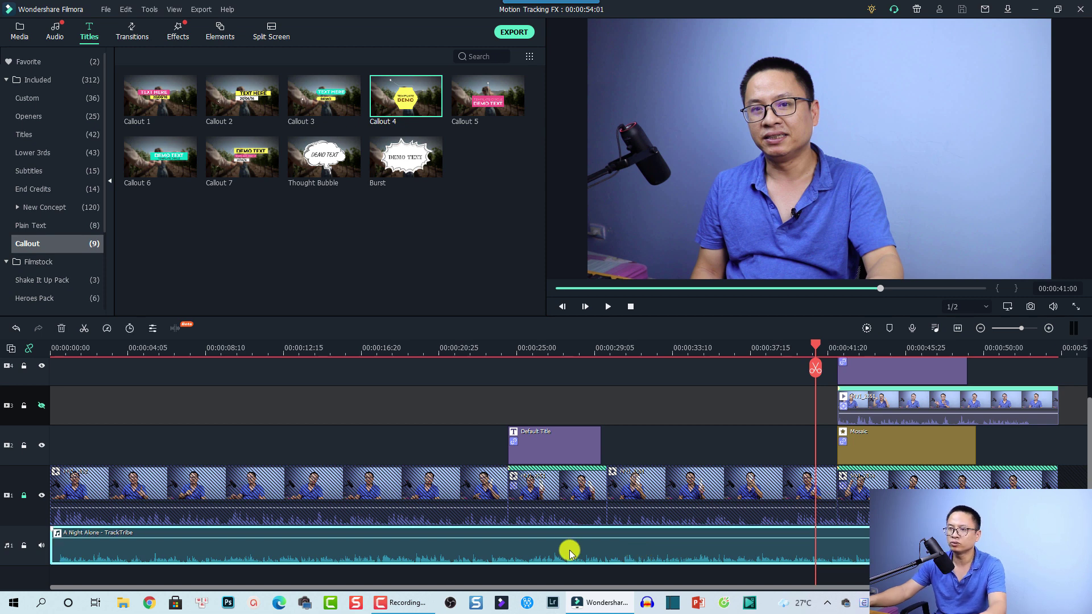
{"action": "left_click", "coordinate": [23, 499]}
{"action": "left_click", "coordinate": [533, 435]}
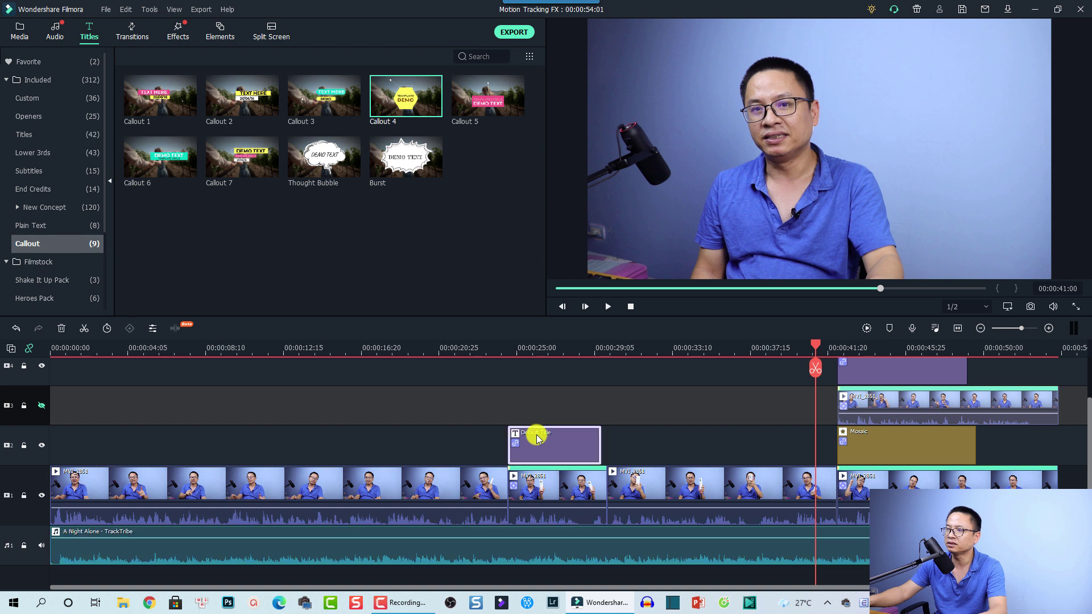
{"action": "left_click", "coordinate": [537, 350]}
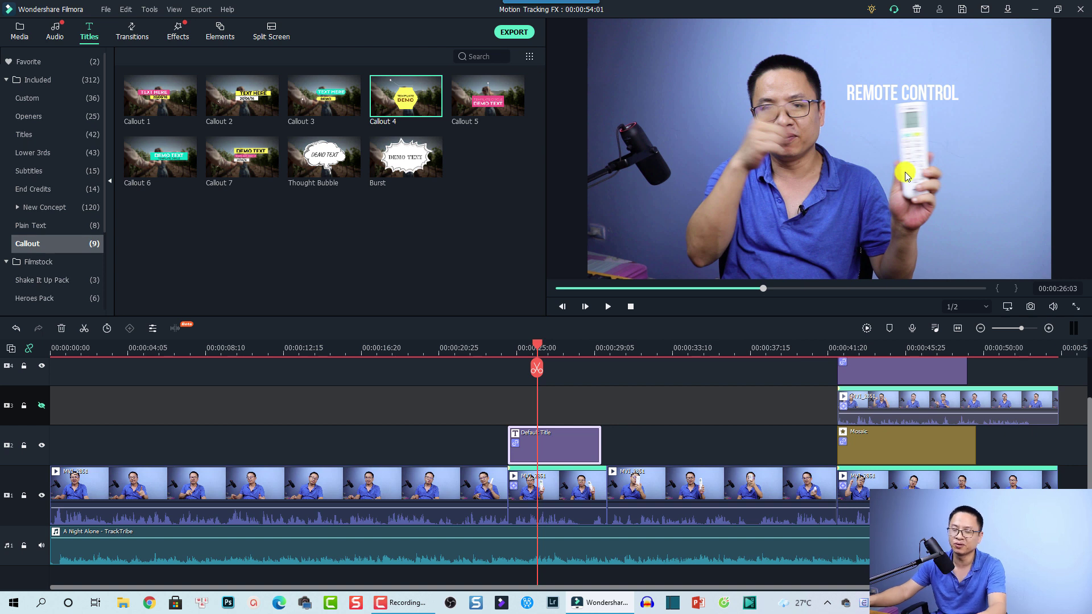
- Review the Mosaic and Callout 4 clips around 00:00:45:24
{"action": "left_click", "coordinate": [905, 347]}
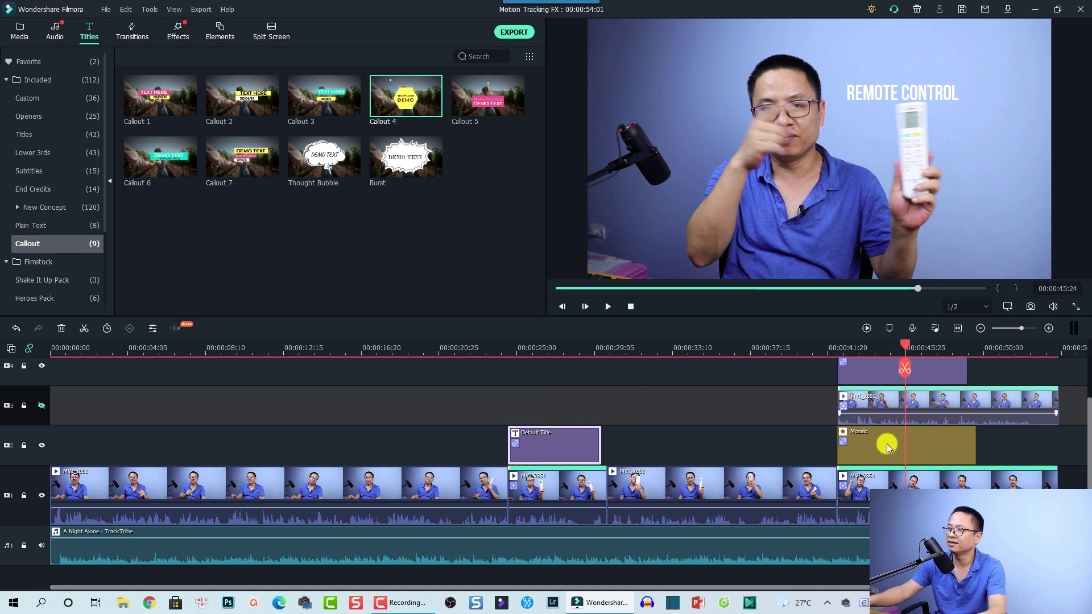
{"action": "scroll", "coordinate": [913, 446], "scroll_direction": "up", "scroll_amount": 1}
{"action": "left_click", "coordinate": [893, 489]}
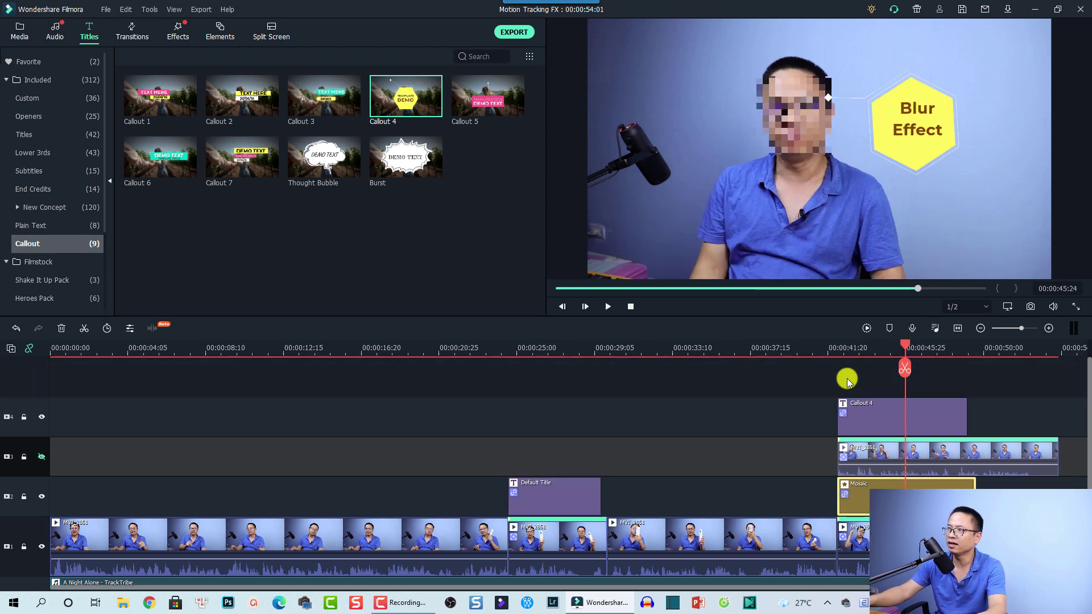
{"action": "left_click", "coordinate": [884, 415]}
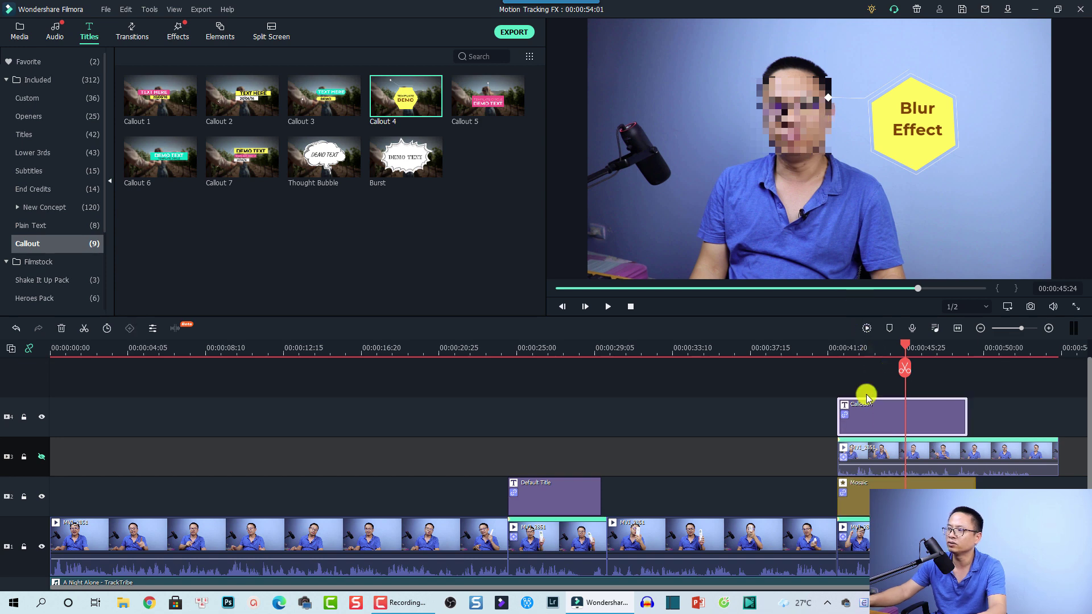
{"action": "scroll", "coordinate": [597, 461], "scroll_direction": "down", "scroll_amount": 1}
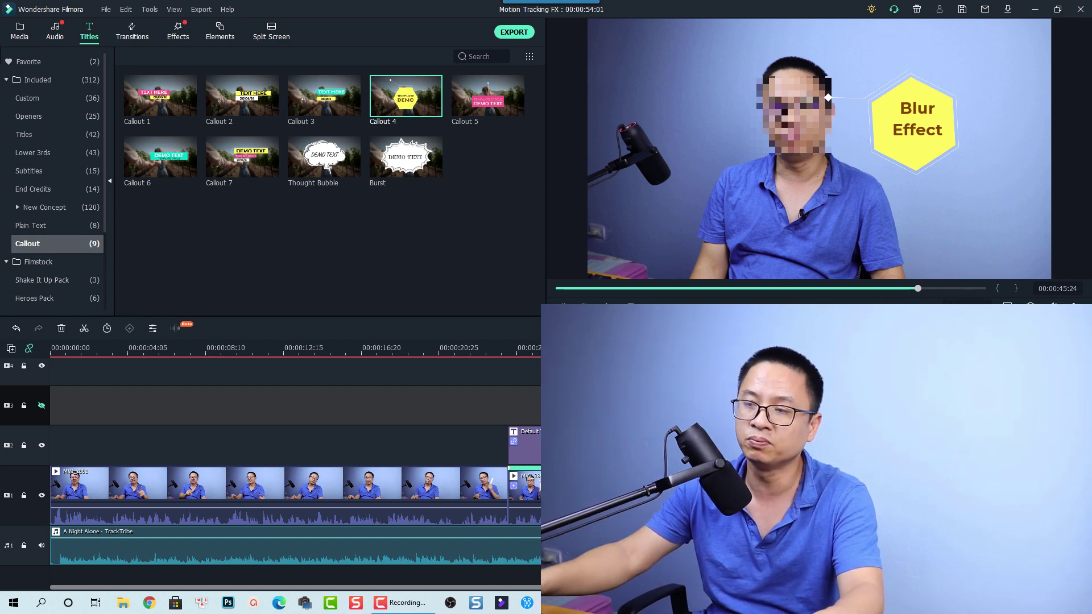
- Marquee-select the Default Title, Mosaic and Callout 4 clips together
{"action": "left_click", "coordinate": [546, 482]}
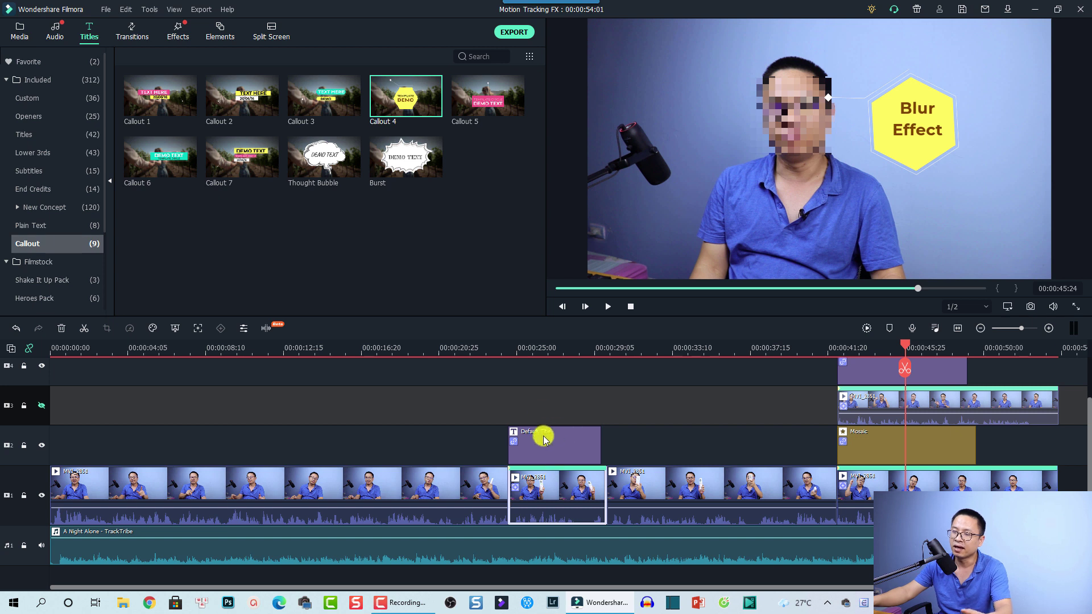
{"action": "left_click", "coordinate": [543, 347]}
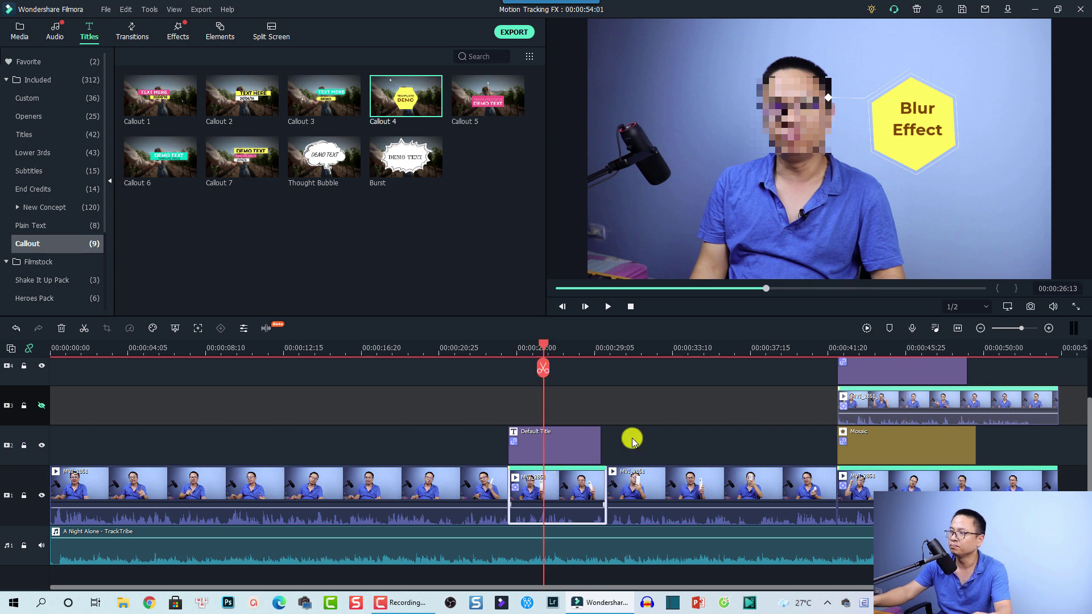
{"action": "scroll", "coordinate": [833, 429], "scroll_direction": "up", "scroll_amount": 2}
{"action": "left_click", "coordinate": [886, 404]}
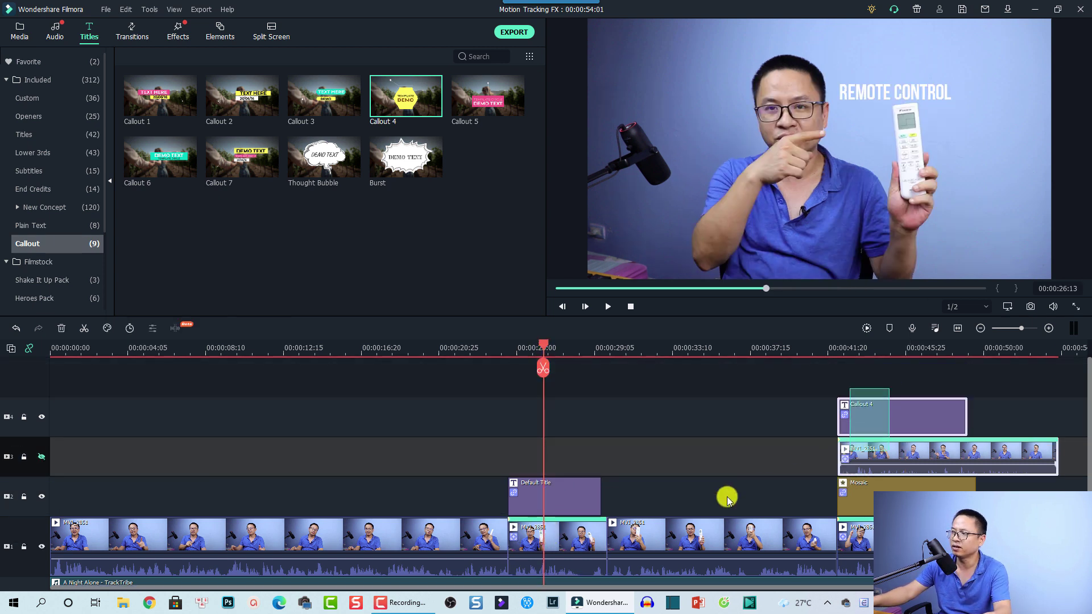
{"action": "left_click_drag", "start_coordinate": [727, 498], "coordinate": [547, 506]}
- Delete the Default Title, Mosaic and Callout 4 clips and open MVI_2851's video settings
{"action": "key", "text": "Delete"}
{"action": "left_click", "coordinate": [556, 528]}
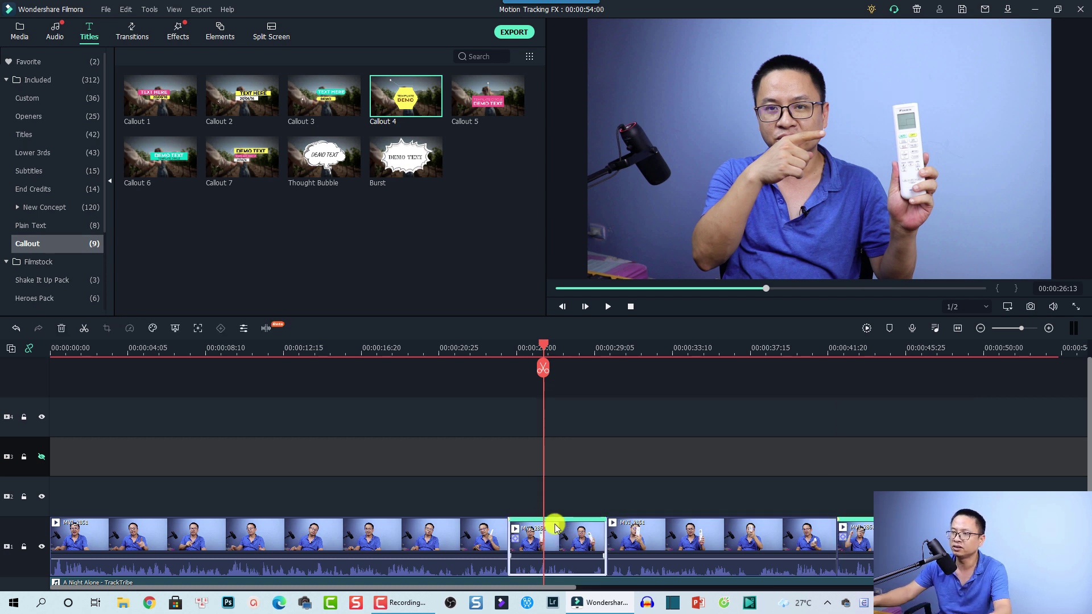
{"action": "double_click", "coordinate": [556, 528]}
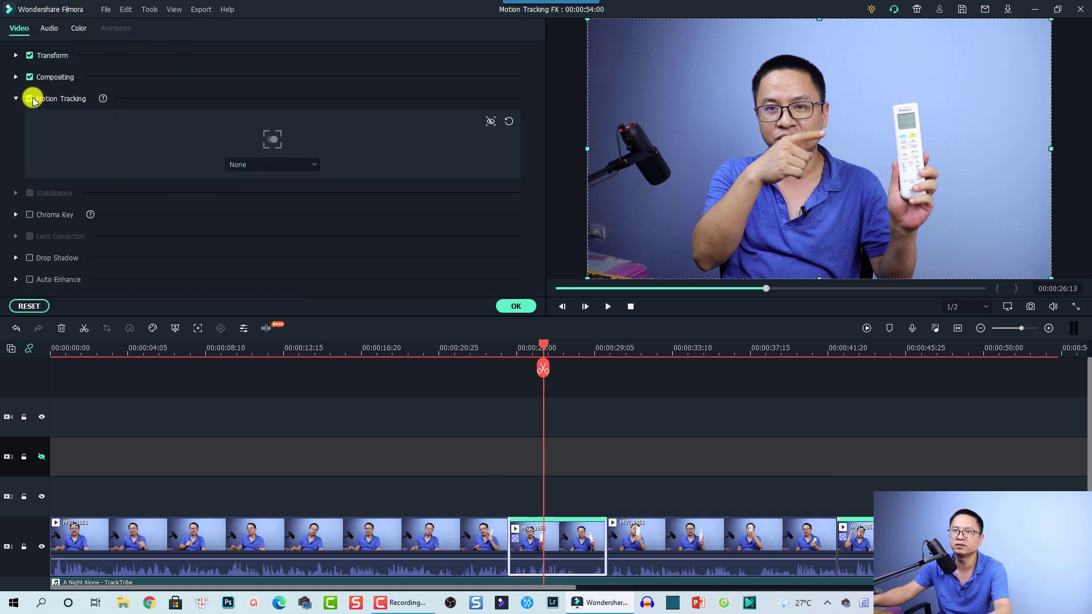
- Switch off Motion Tracking, clearing its data, then reselect the main clip at 00:00:25:28
{"action": "left_click", "coordinate": [29, 99]}
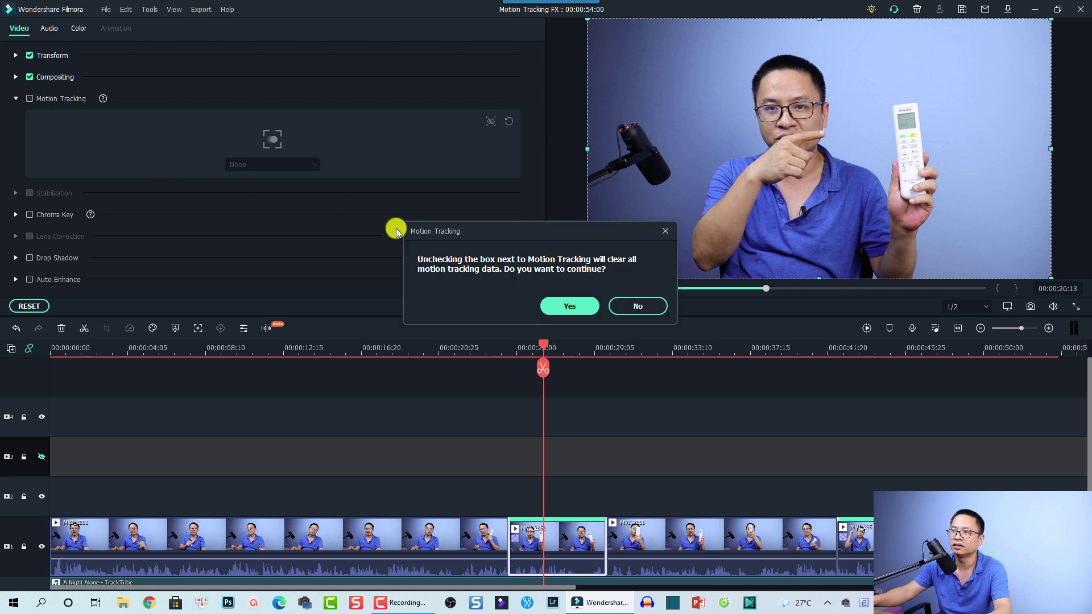
{"action": "left_click", "coordinate": [575, 306]}
{"action": "left_click", "coordinate": [930, 359]}
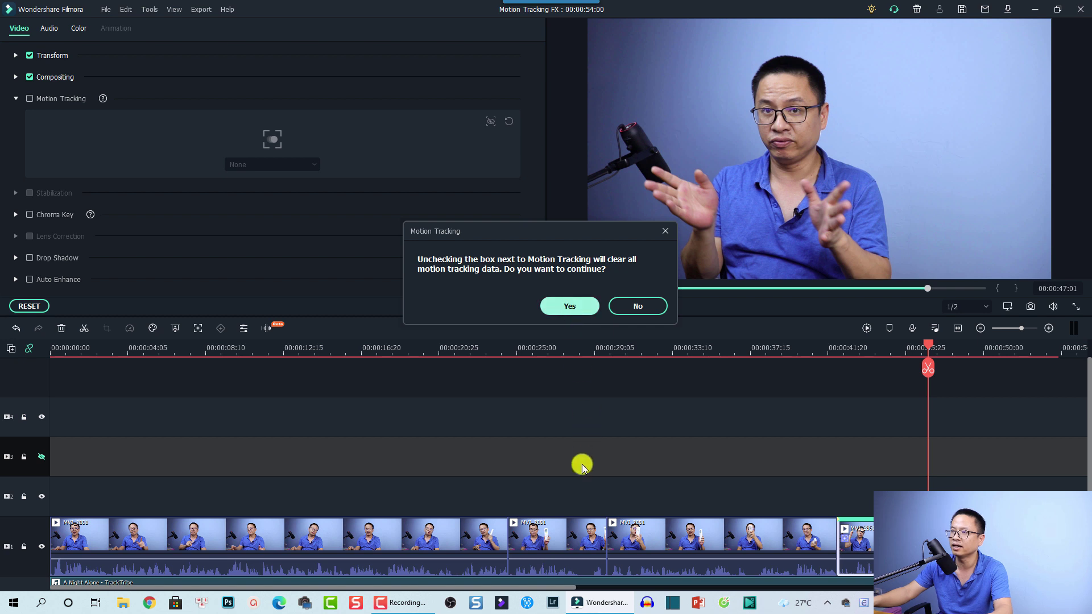
{"action": "key", "text": "Return"}
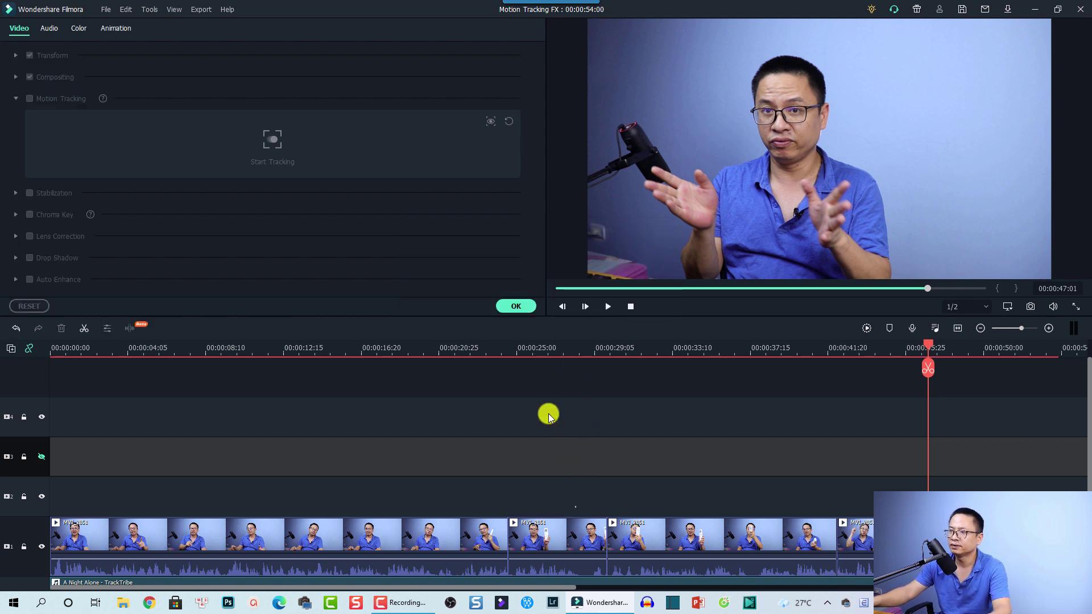
{"action": "left_click", "coordinate": [535, 353]}
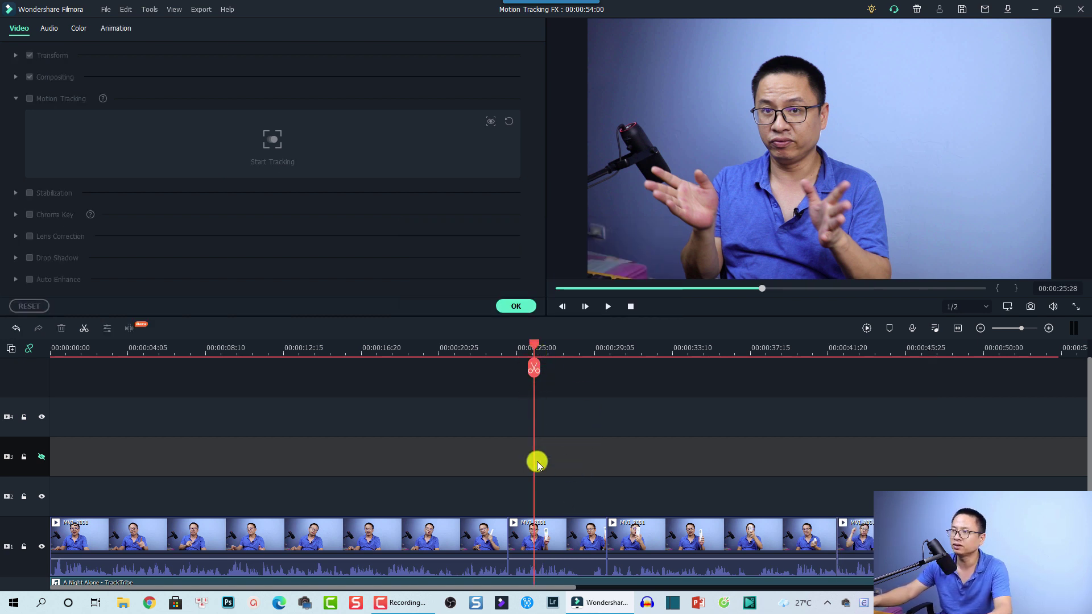
{"action": "left_click", "coordinate": [524, 540]}
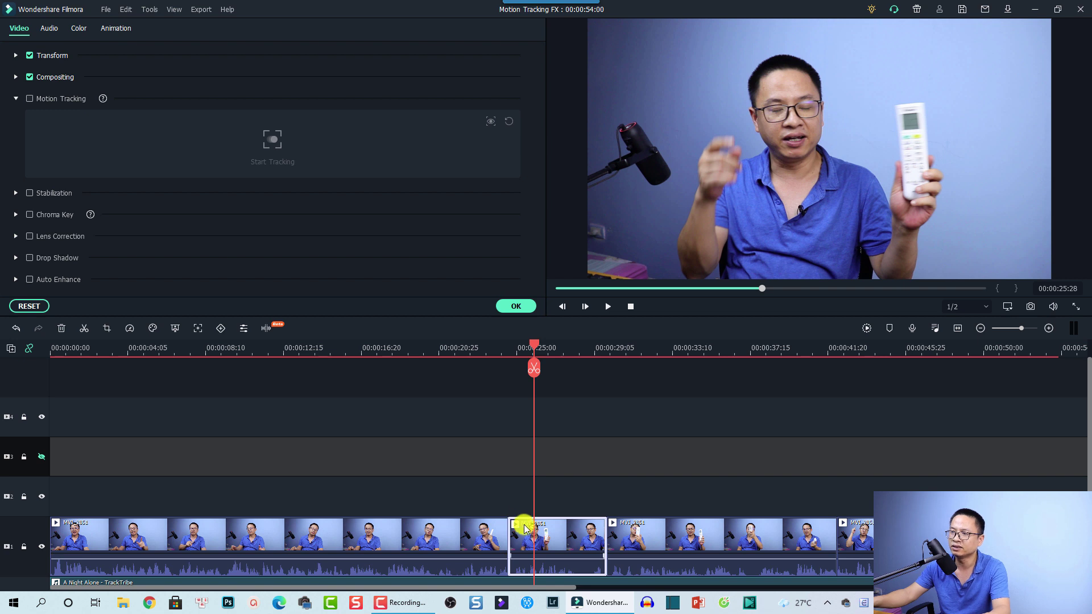
- At 00:00:24:19, enable motion tracking on the main clip and shrink the box over the remote
{"action": "left_click_drag", "start_coordinate": [535, 346], "coordinate": [509, 352]}
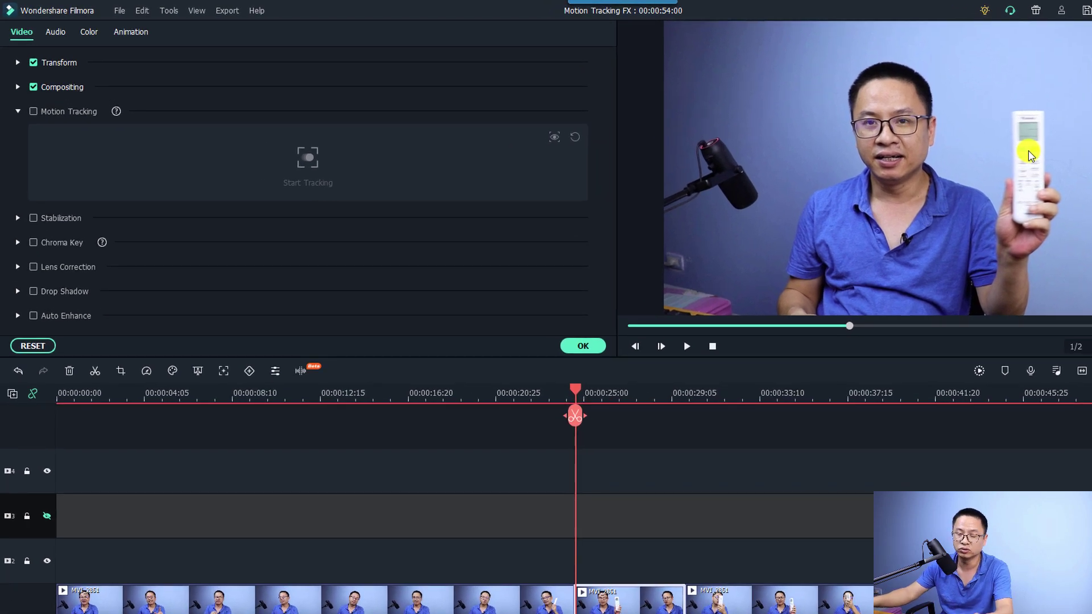
{"action": "left_click", "coordinate": [614, 605]}
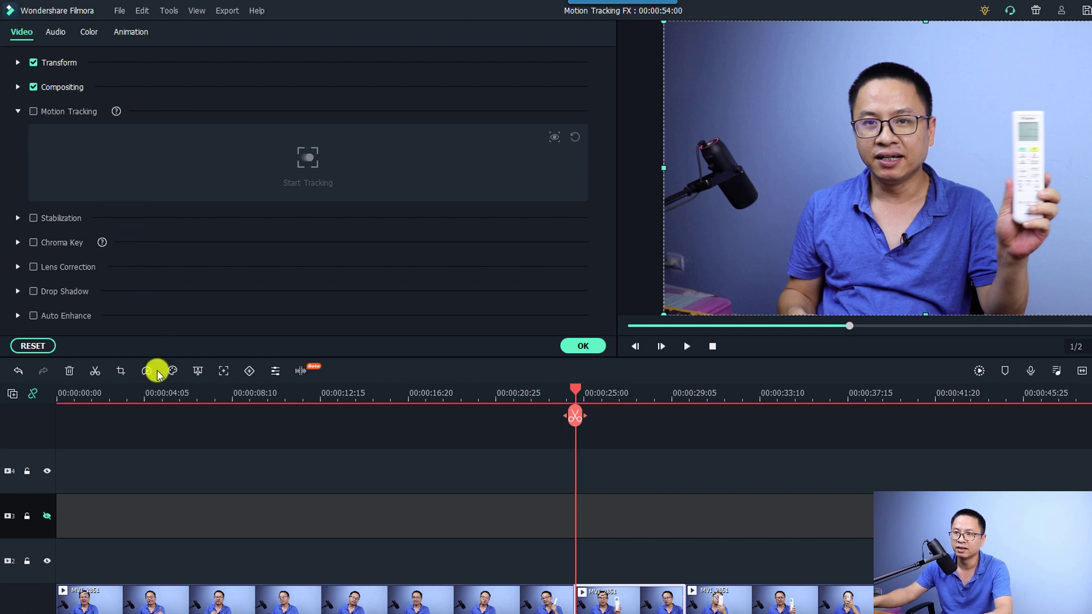
{"action": "left_click", "coordinate": [224, 372]}
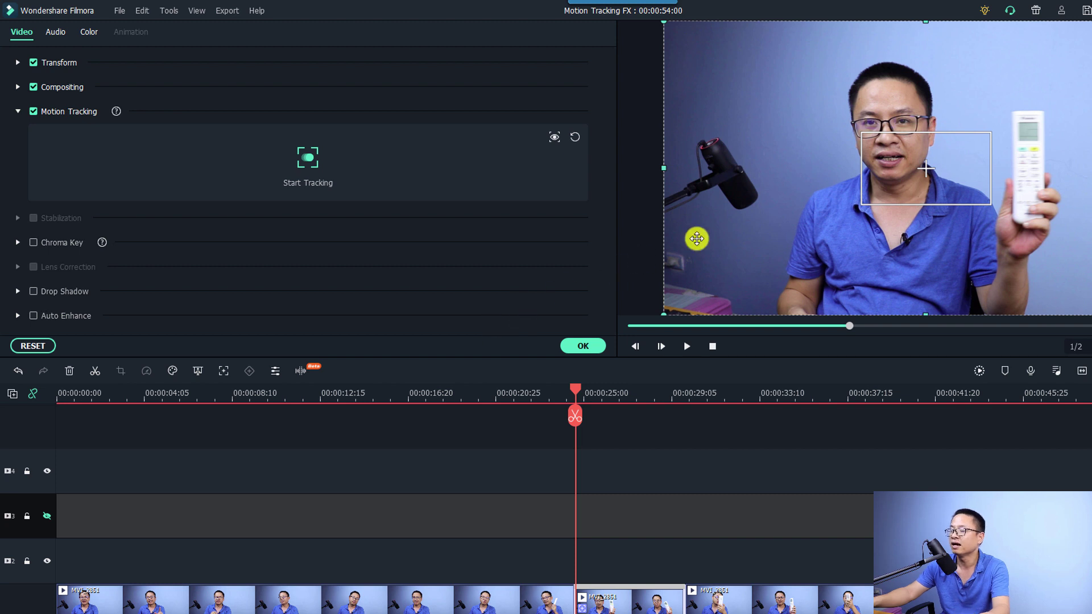
{"action": "left_click", "coordinate": [923, 168]}
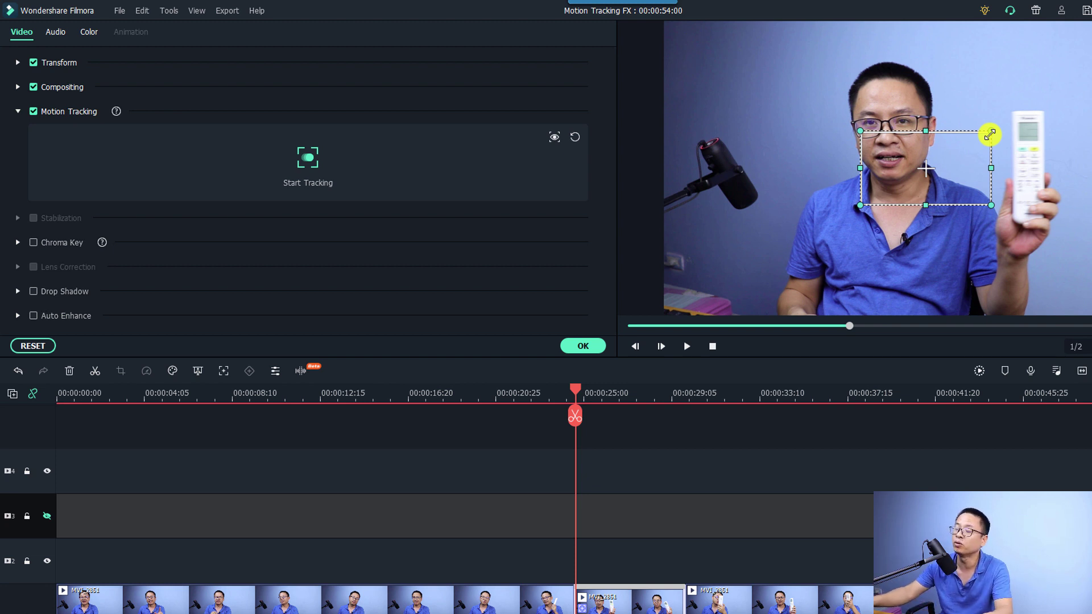
{"action": "left_click_drag", "start_coordinate": [990, 131], "coordinate": [1058, 128]}
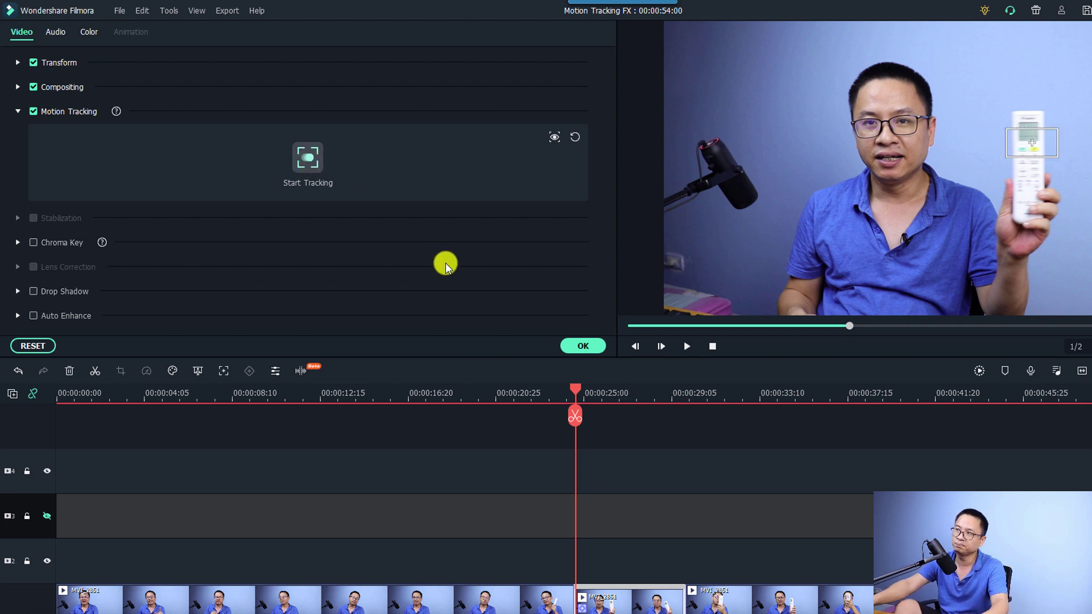
- Track the boxed remote through the clip and confirm with OK
{"action": "left_click", "coordinate": [307, 158]}
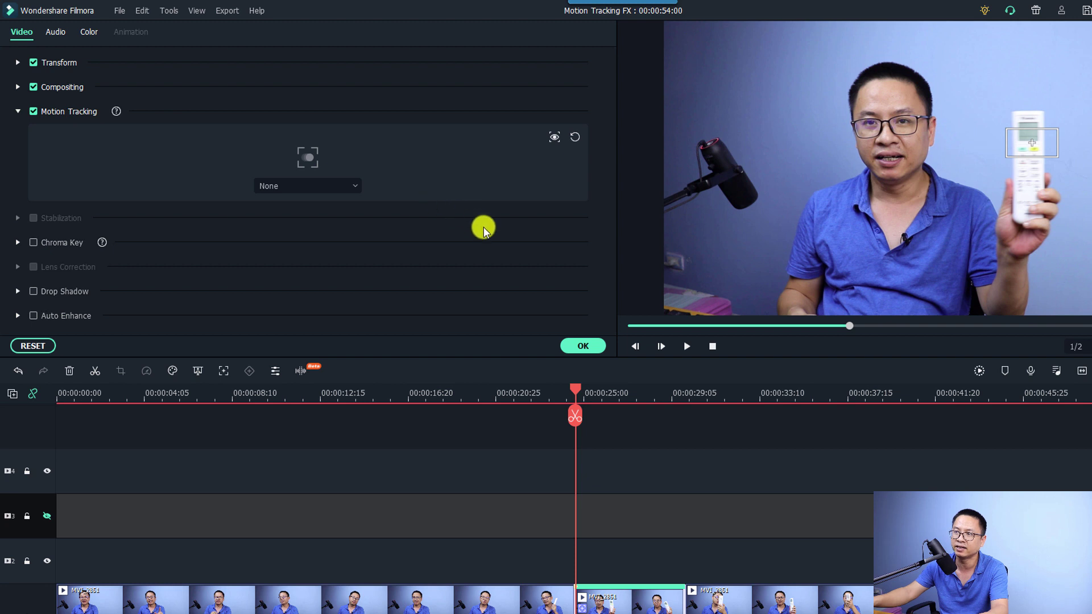
{"action": "left_click", "coordinate": [583, 346]}
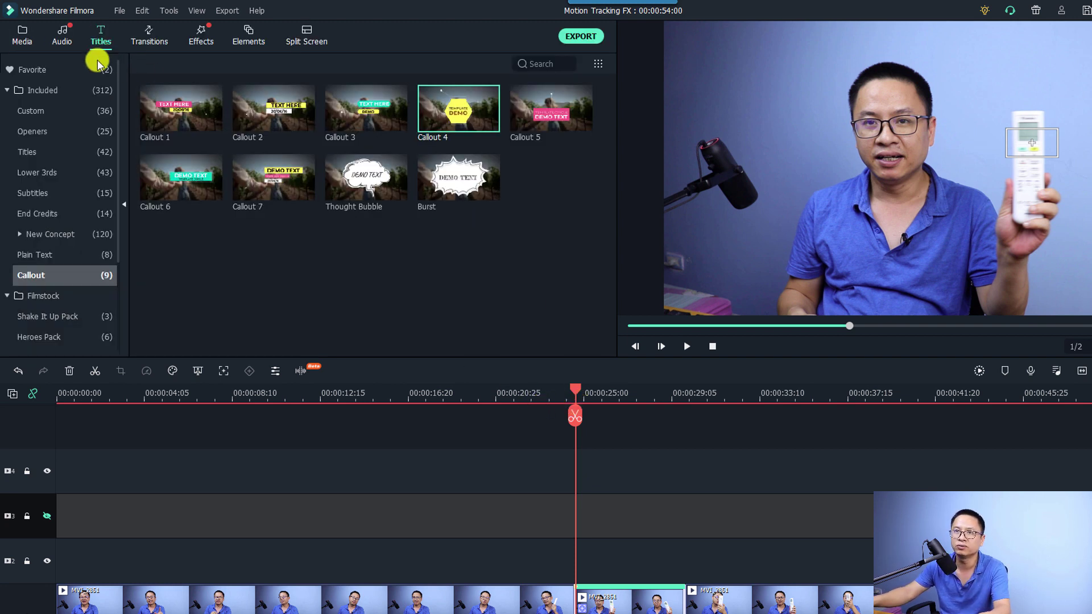
- Add a Default Title to track 2 and change its text to REMOTE CONTROL
{"action": "left_click", "coordinate": [32, 153]}
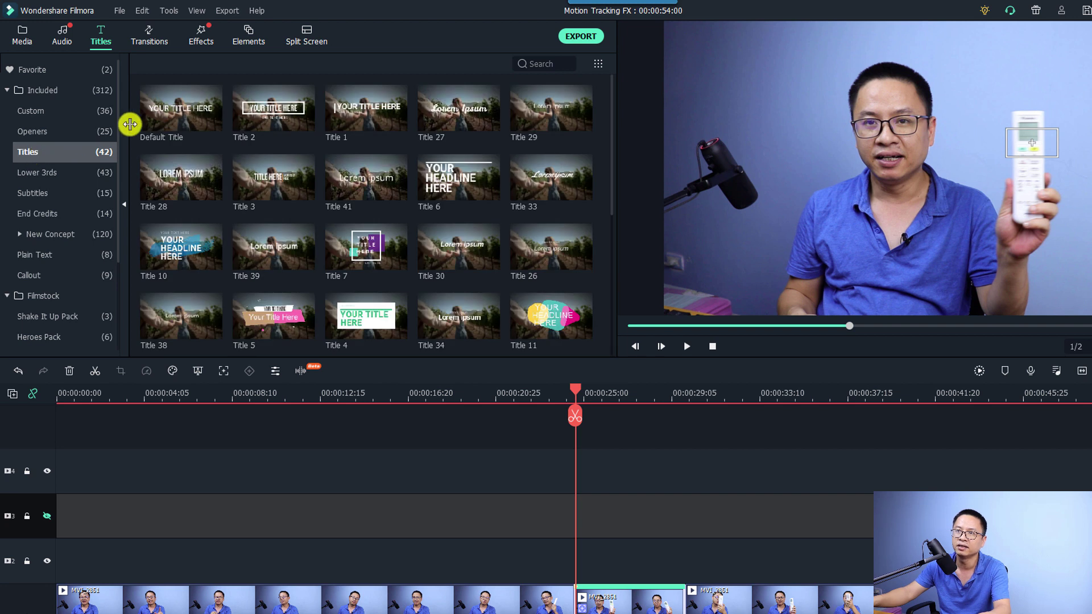
{"action": "left_click", "coordinate": [169, 128]}
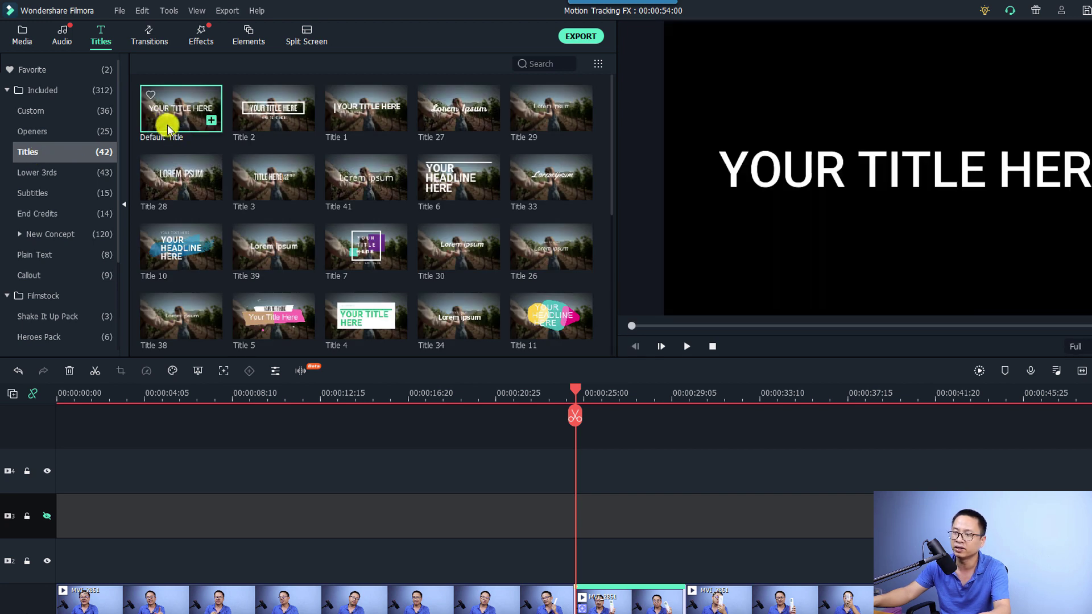
{"action": "left_click_drag", "start_coordinate": [168, 128], "coordinate": [576, 552]}
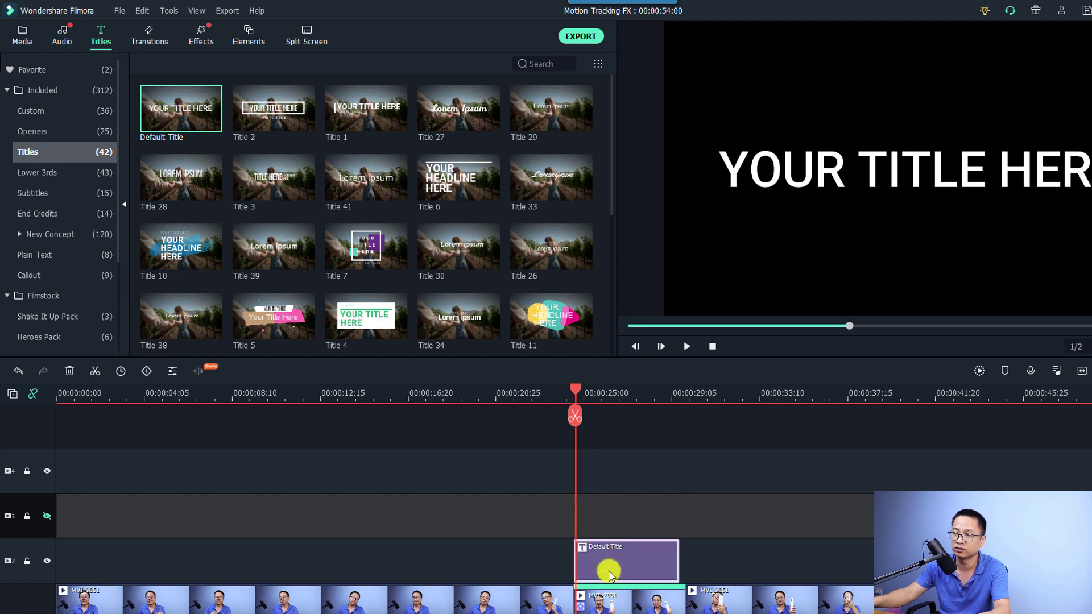
{"action": "double_click", "coordinate": [606, 566]}
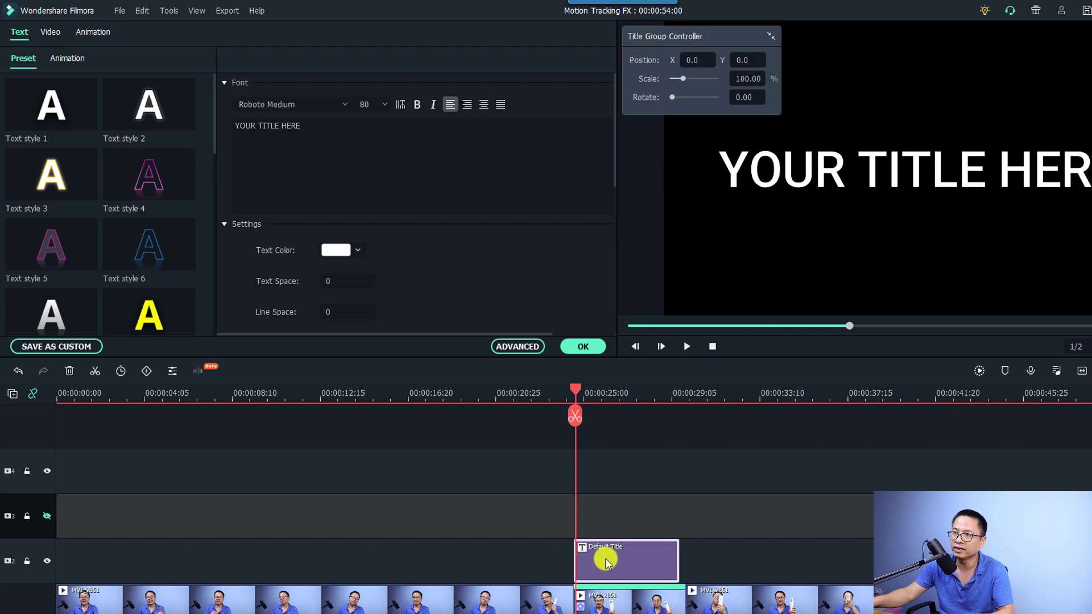
{"action": "left_click", "coordinate": [349, 157]}
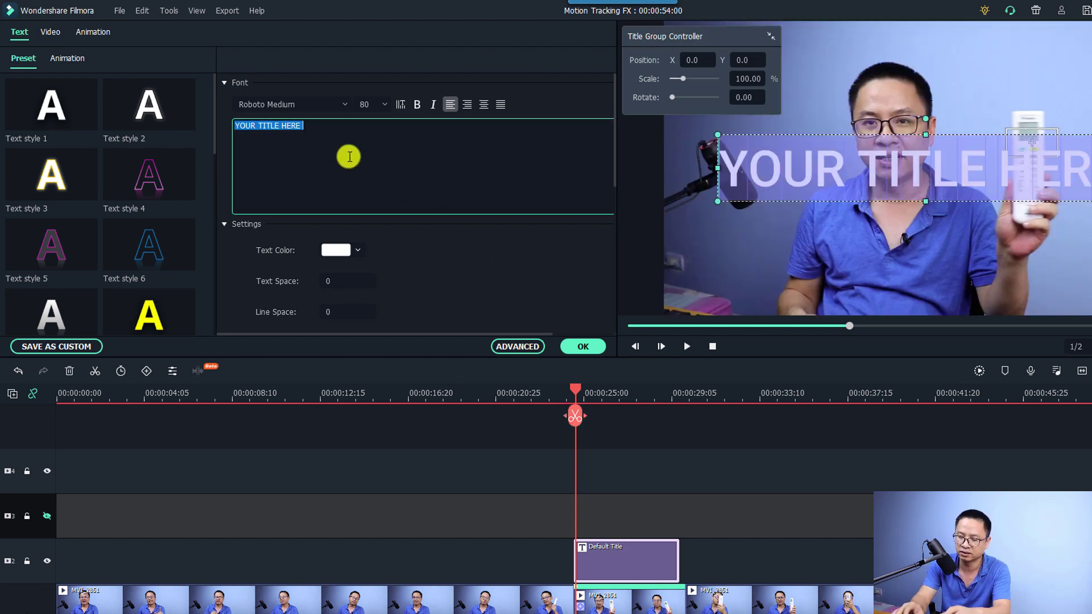
{"action": "type", "text": "REMOTE CONTRO"}
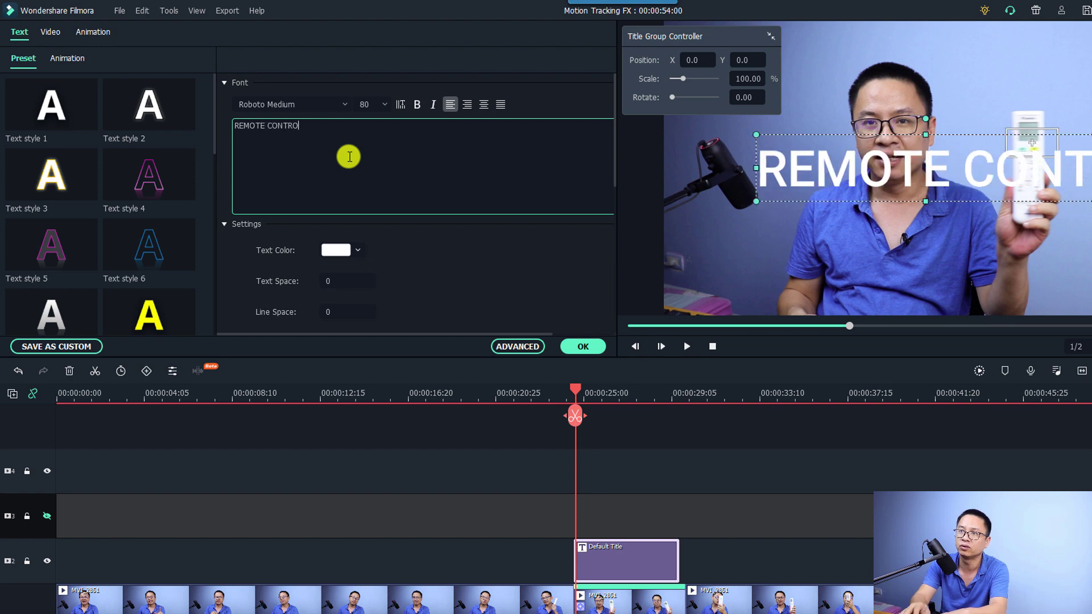
{"action": "type", "text": "L"}
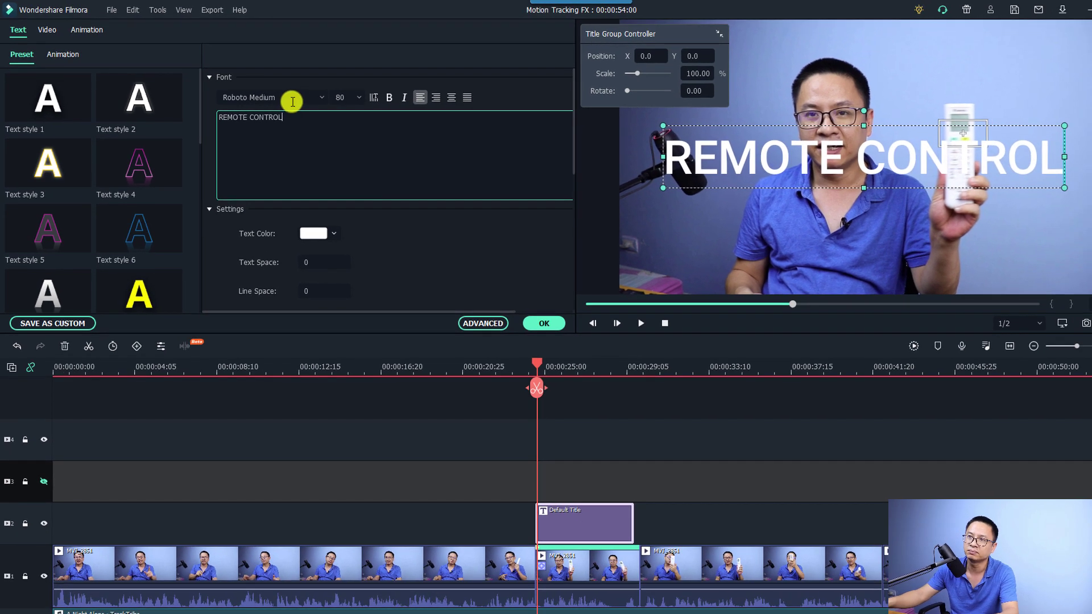
- Set the title font to Bebas Neue at size 32
{"action": "left_click", "coordinate": [292, 101]}
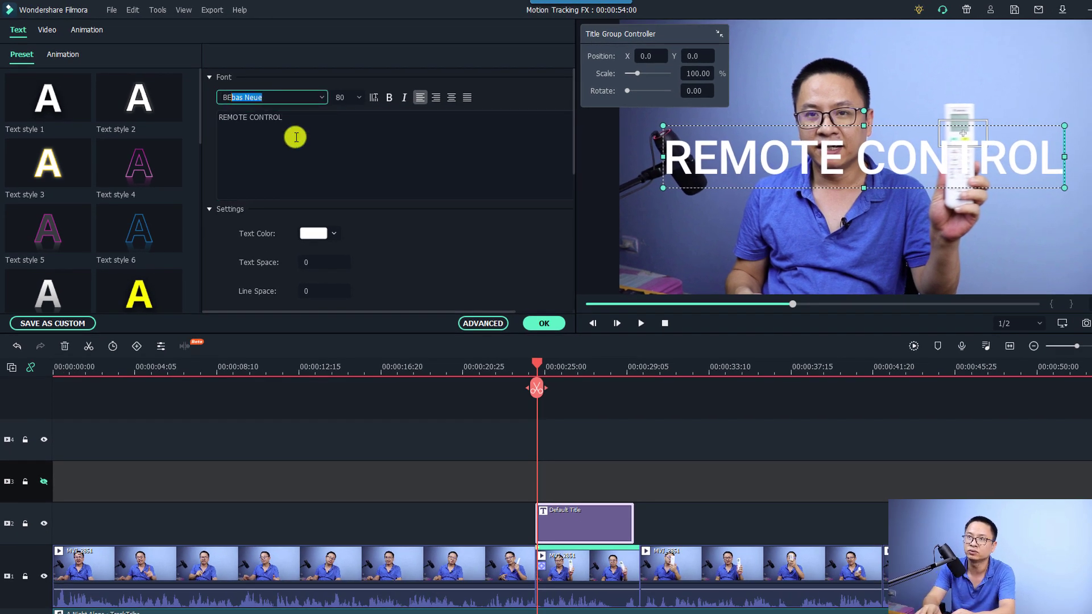
{"action": "type", "text": "BE"}
{"action": "key", "text": "Return"}
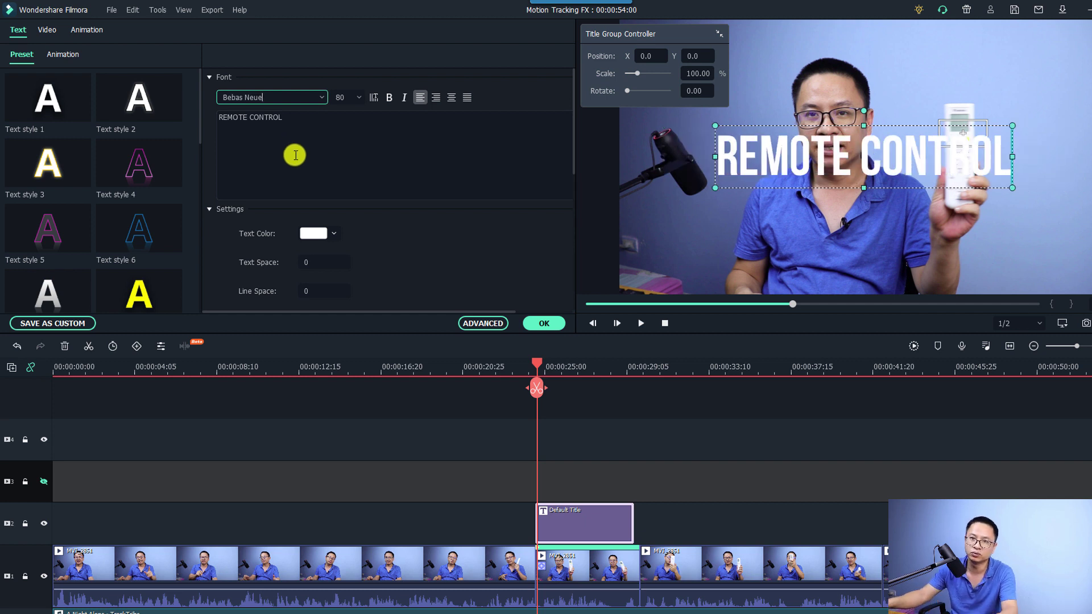
{"action": "left_click", "coordinate": [347, 97]}
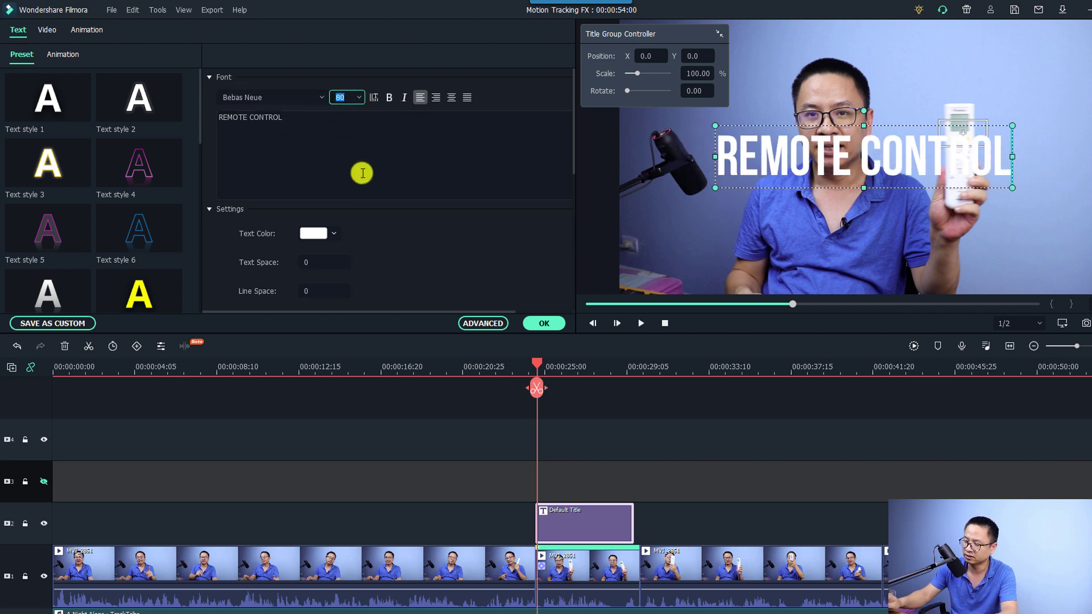
{"action": "key", "text": "Return"}
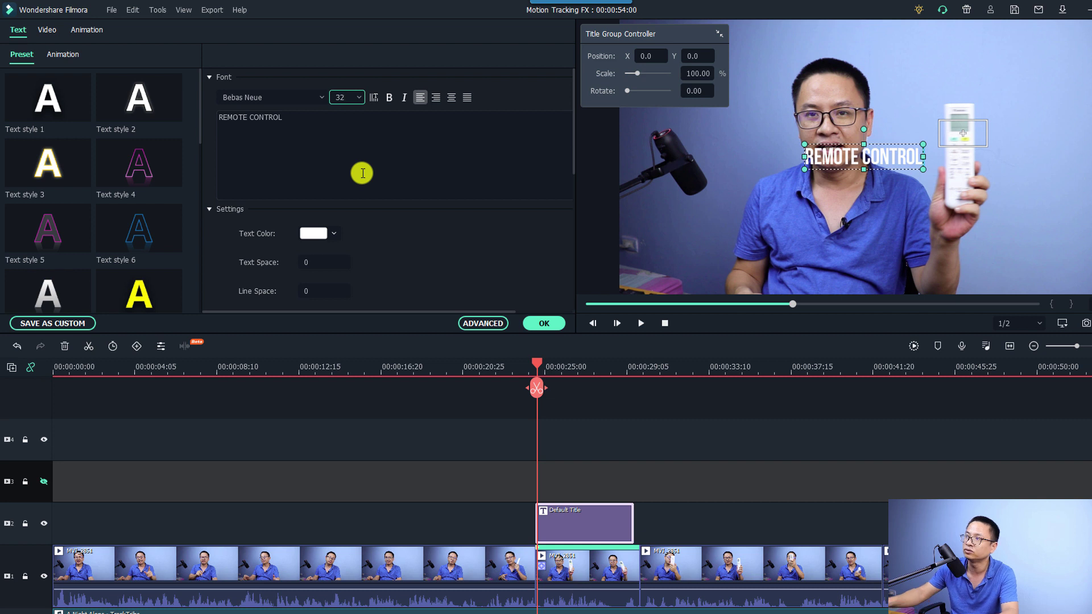
- Move the REMOTE CONTROL title just above the remote in the preview
{"action": "left_click", "coordinate": [865, 161]}
{"action": "left_click", "coordinate": [864, 160]}
{"action": "left_click_drag", "start_coordinate": [918, 116], "coordinate": [960, 90]}
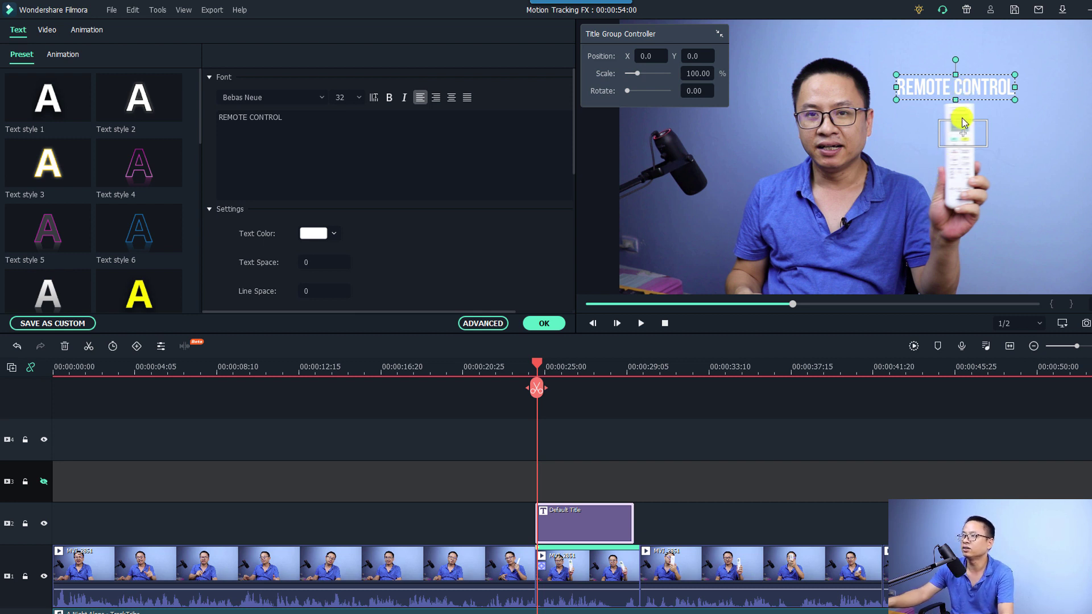
{"action": "double_click", "coordinate": [580, 576]}
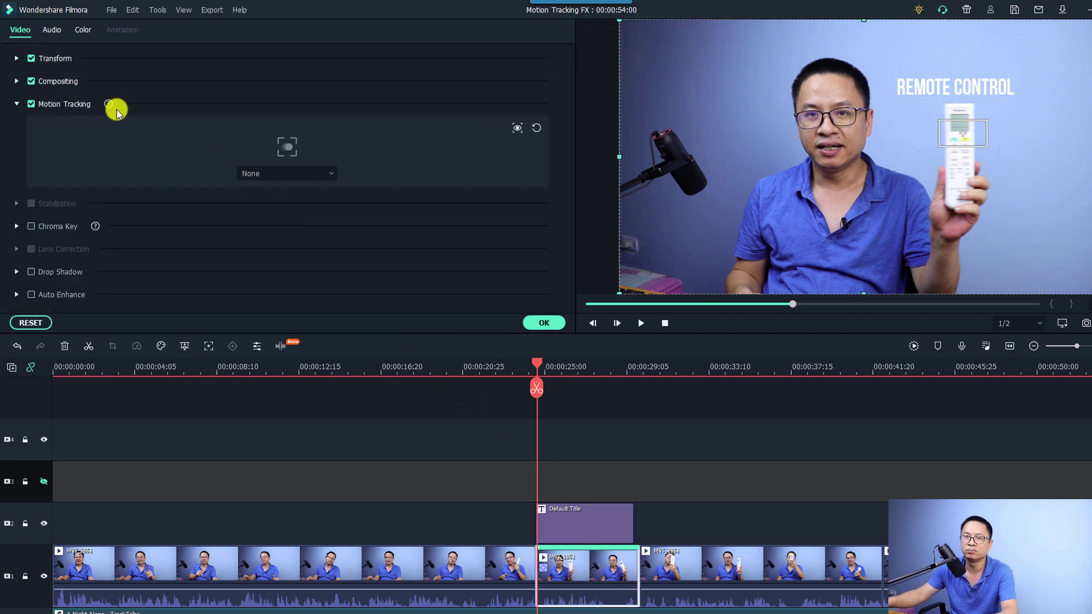
- Attach the Default Title to the remote's motion track and confirm with OK
{"action": "left_click", "coordinate": [331, 174]}
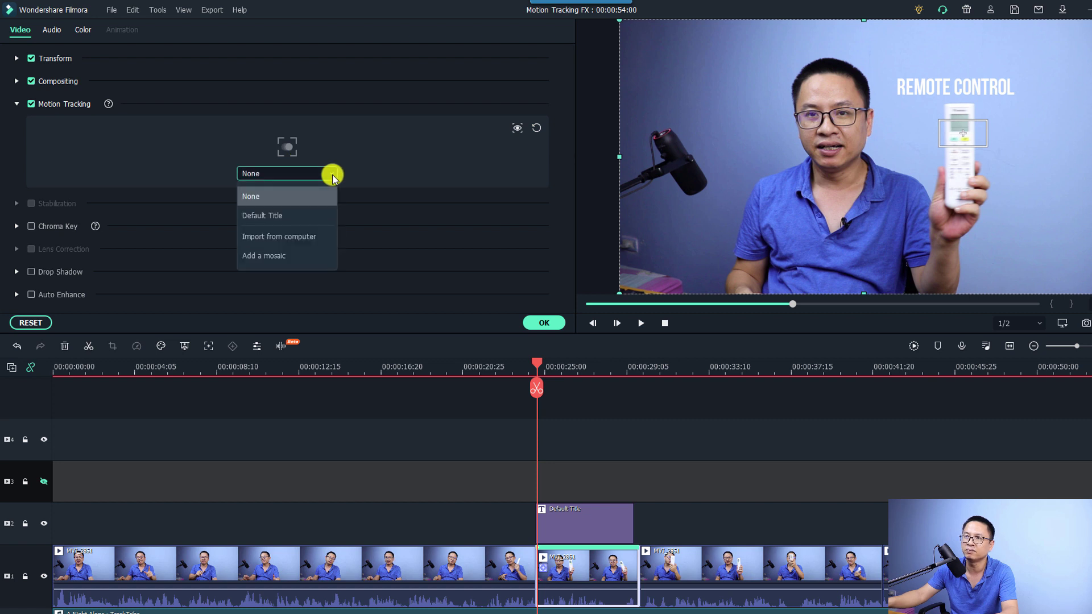
{"action": "left_click", "coordinate": [256, 221]}
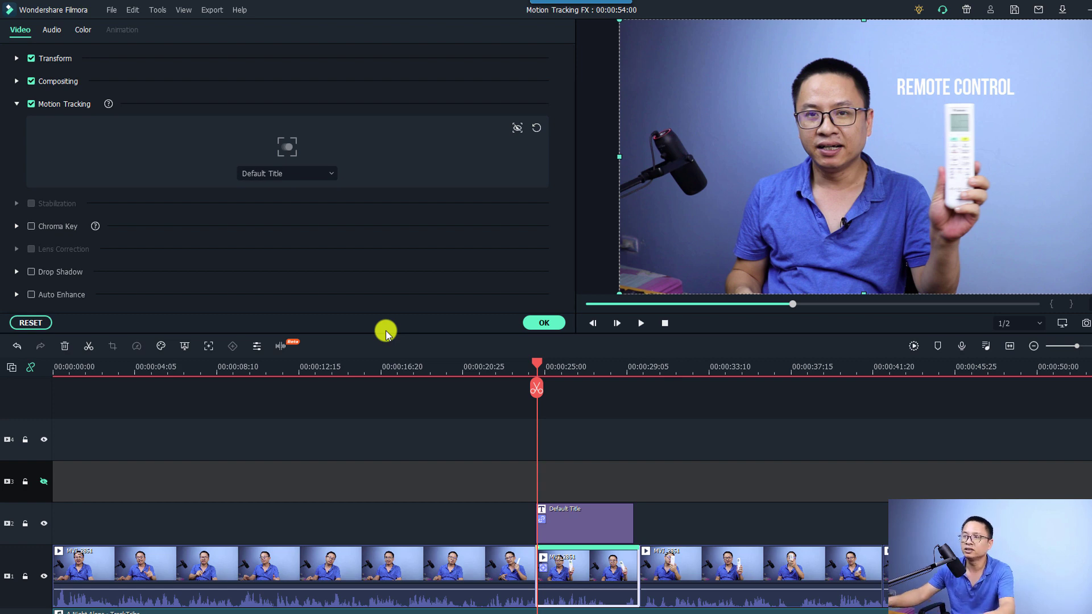
{"action": "left_click", "coordinate": [541, 323]}
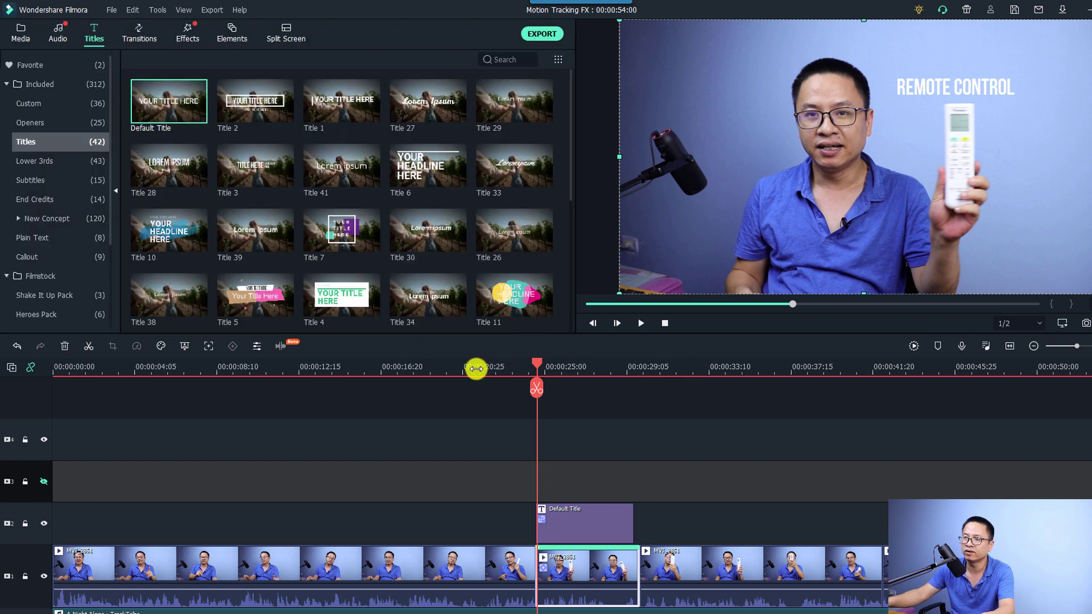
{"action": "left_click", "coordinate": [476, 368]}
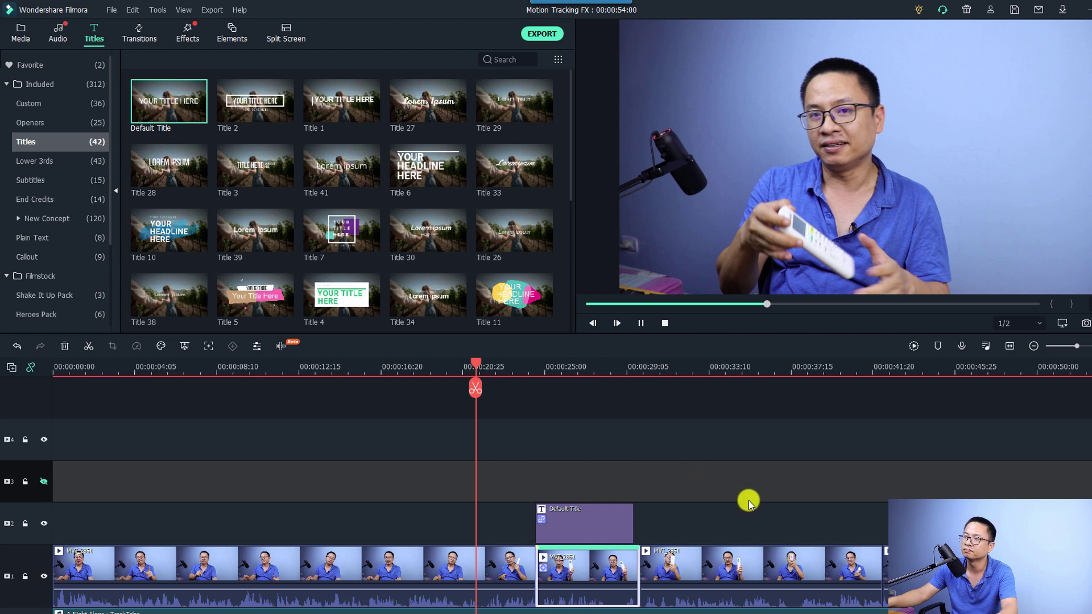
{"action": "key", "text": "space"}
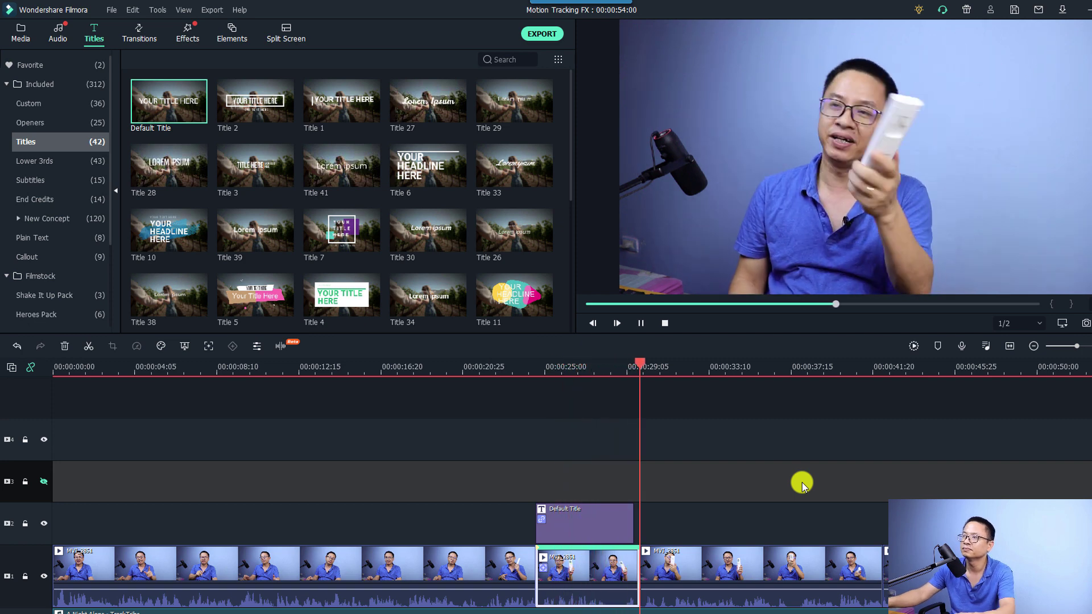
{"action": "key", "text": "space"}
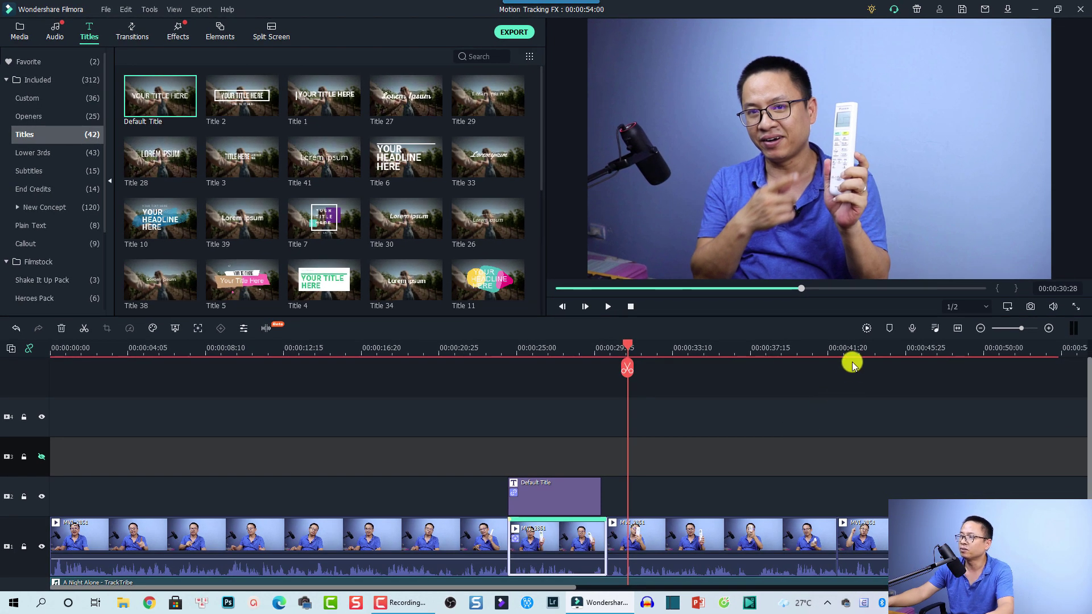
- At 00:00:42:04, enable motion tracking on the last clip, box the face, and track it
{"action": "left_click", "coordinate": [897, 369]}
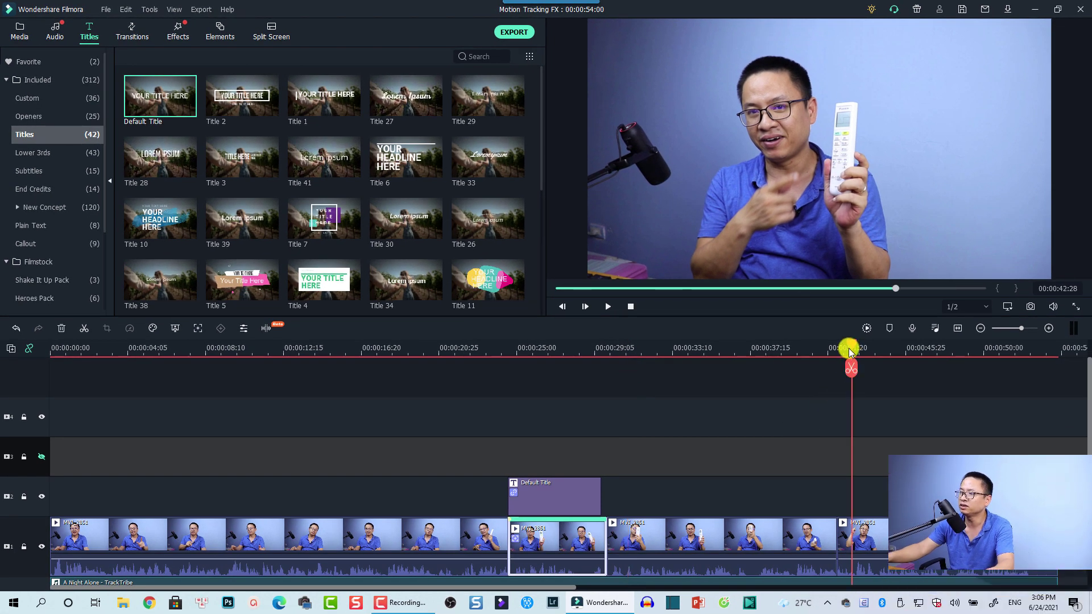
{"action": "left_click_drag", "start_coordinate": [848, 349], "coordinate": [838, 350]}
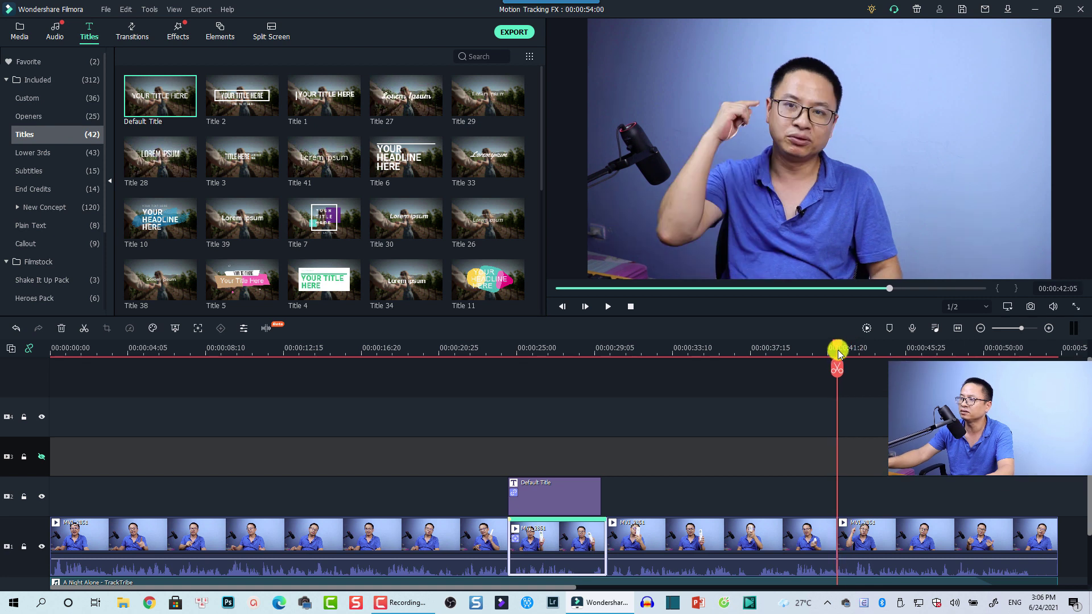
{"action": "left_click", "coordinate": [891, 528]}
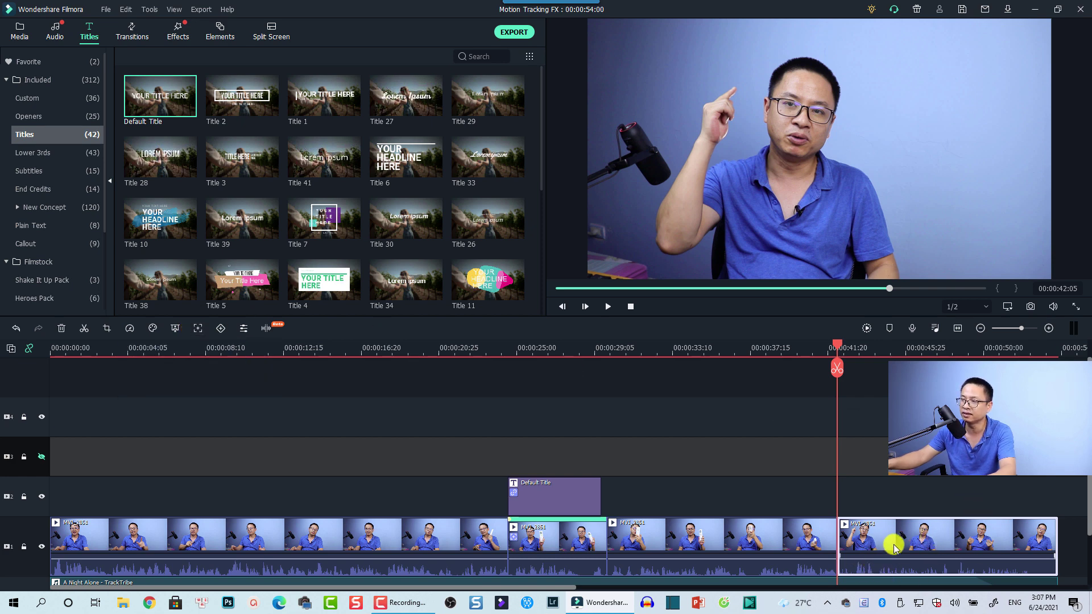
{"action": "left_click", "coordinate": [197, 329]}
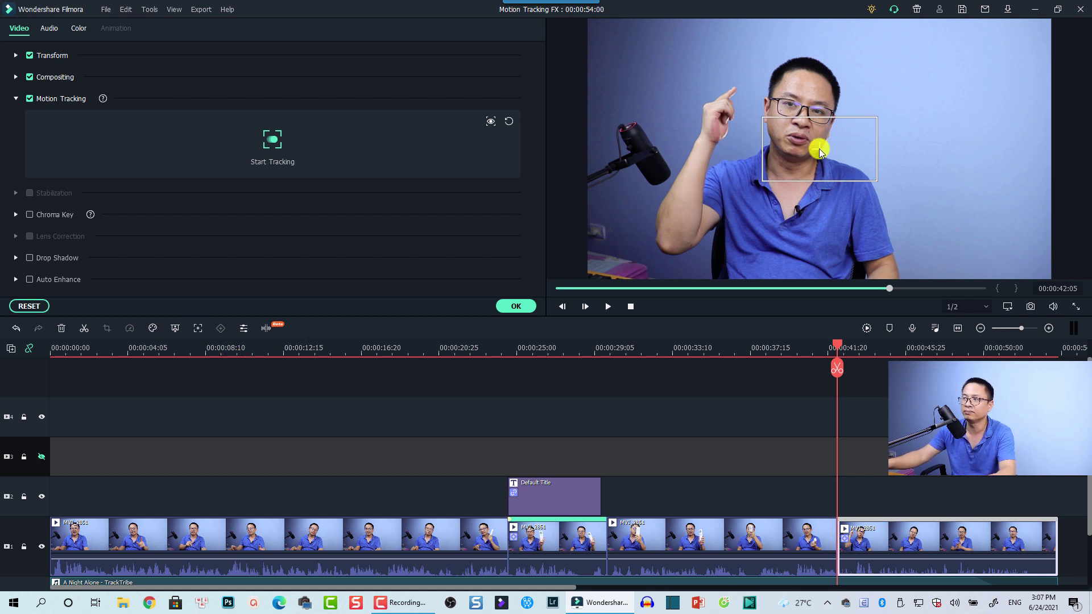
{"action": "left_click", "coordinate": [819, 148]}
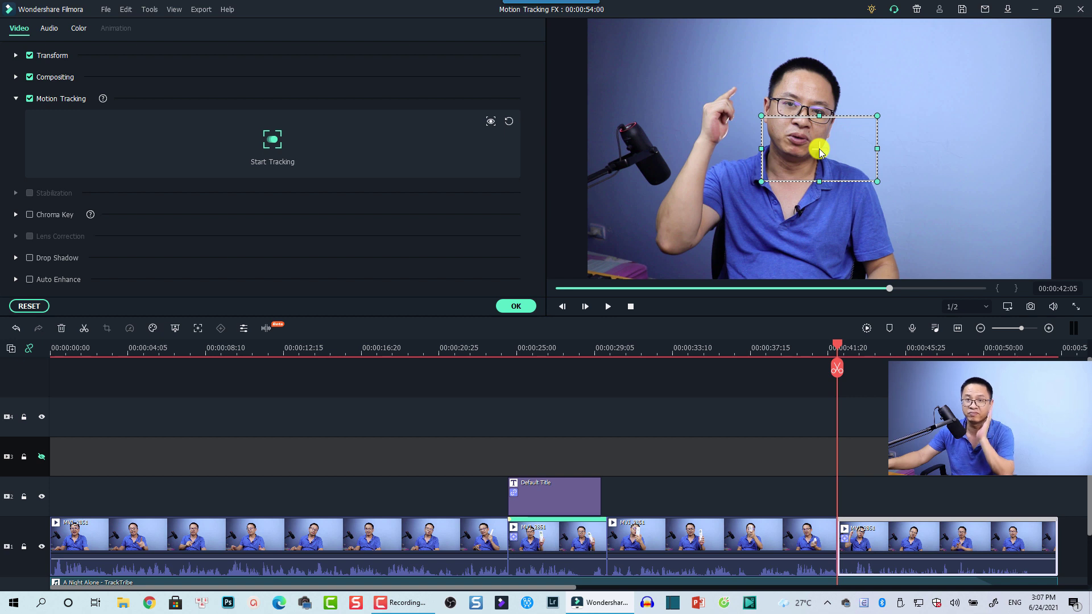
{"action": "left_click_drag", "start_coordinate": [818, 149], "coordinate": [802, 108]}
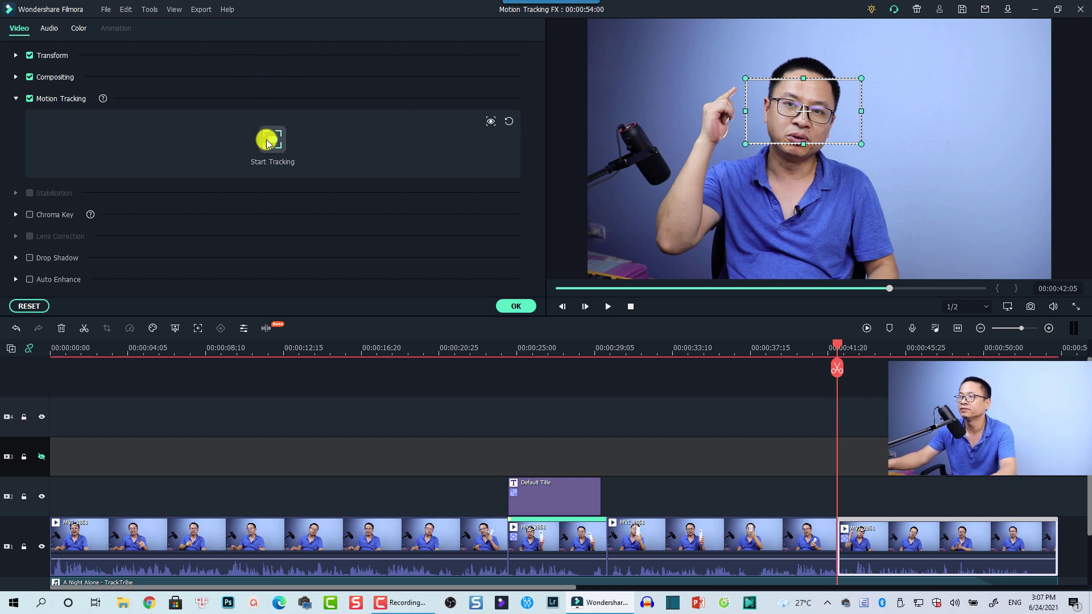
{"action": "left_click", "coordinate": [269, 142]}
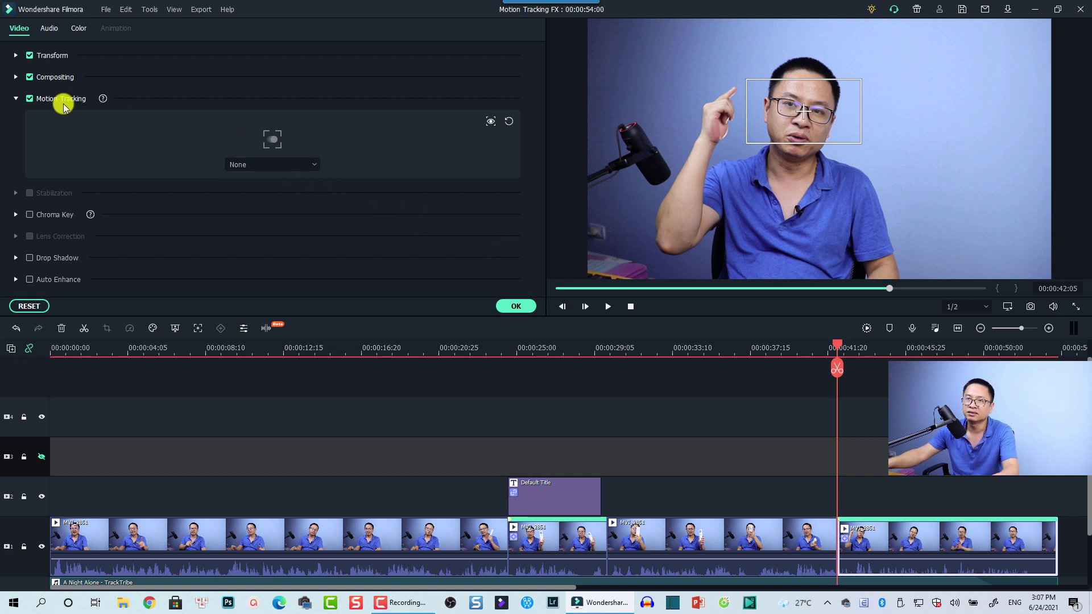
- Attach a mosaic to the face track and fit its box over the face
{"action": "left_click", "coordinate": [311, 167]}
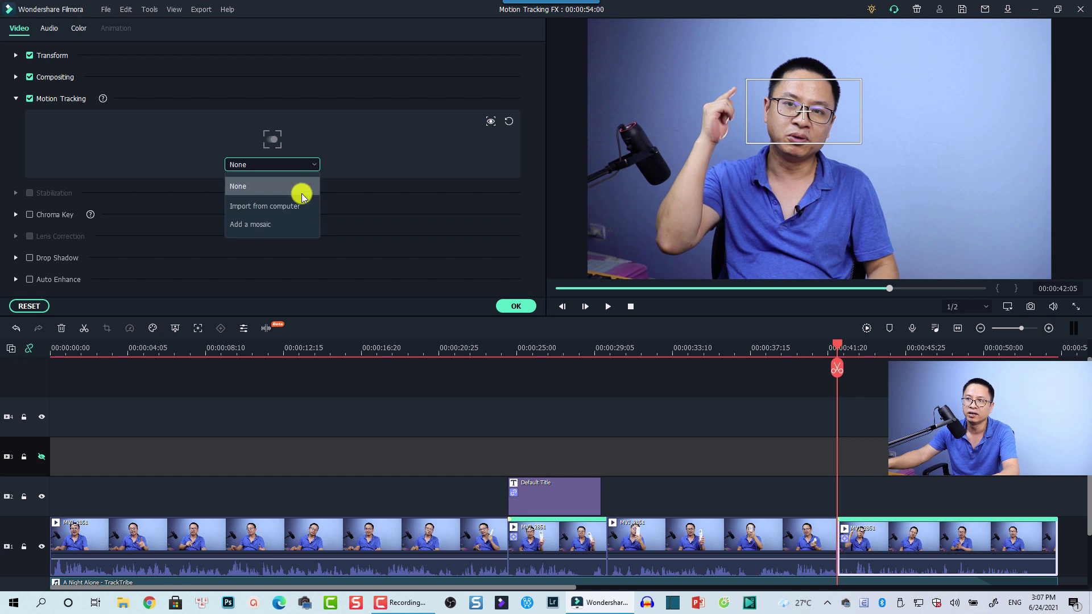
{"action": "left_click", "coordinate": [246, 225]}
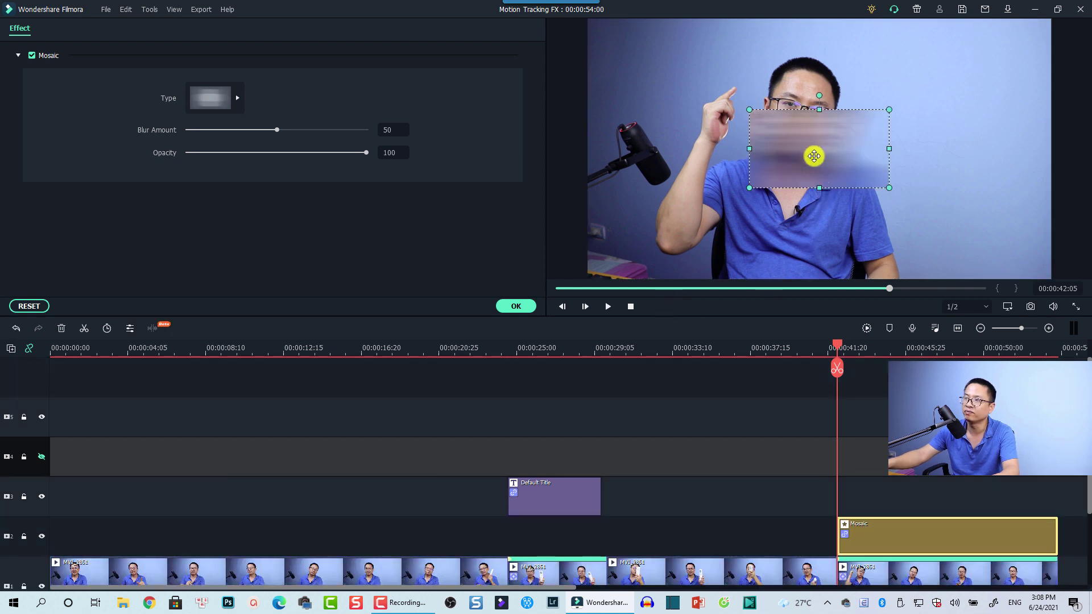
{"action": "left_click_drag", "start_coordinate": [813, 156], "coordinate": [807, 129]}
{"action": "left_click_drag", "start_coordinate": [891, 109], "coordinate": [834, 126]}
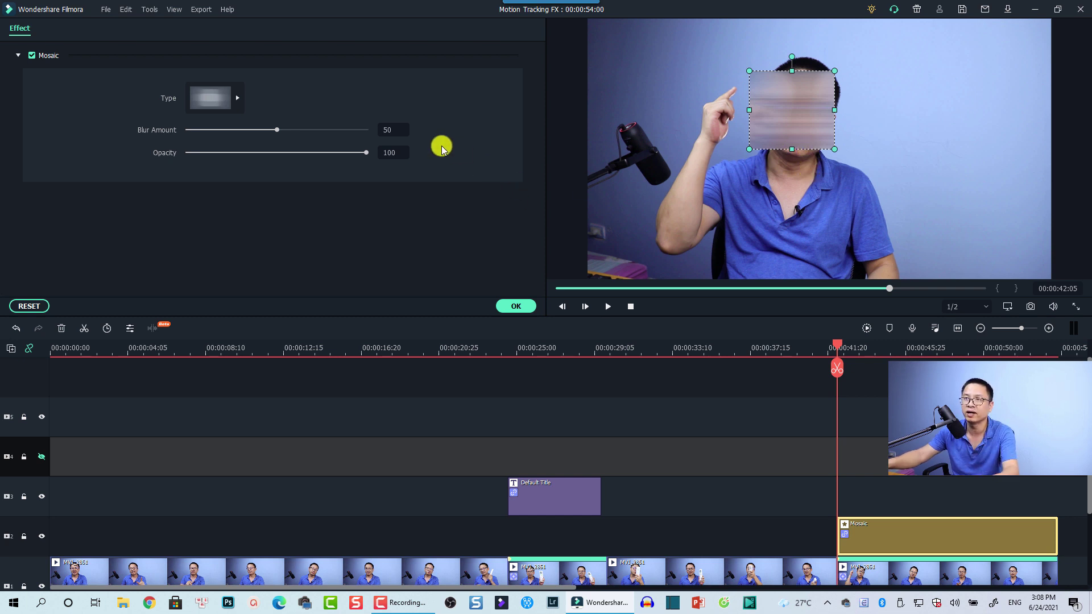
- Set the mosaic Type to pixelated, Blur Amount 54 and Opacity 66
{"action": "left_click", "coordinate": [238, 102]}
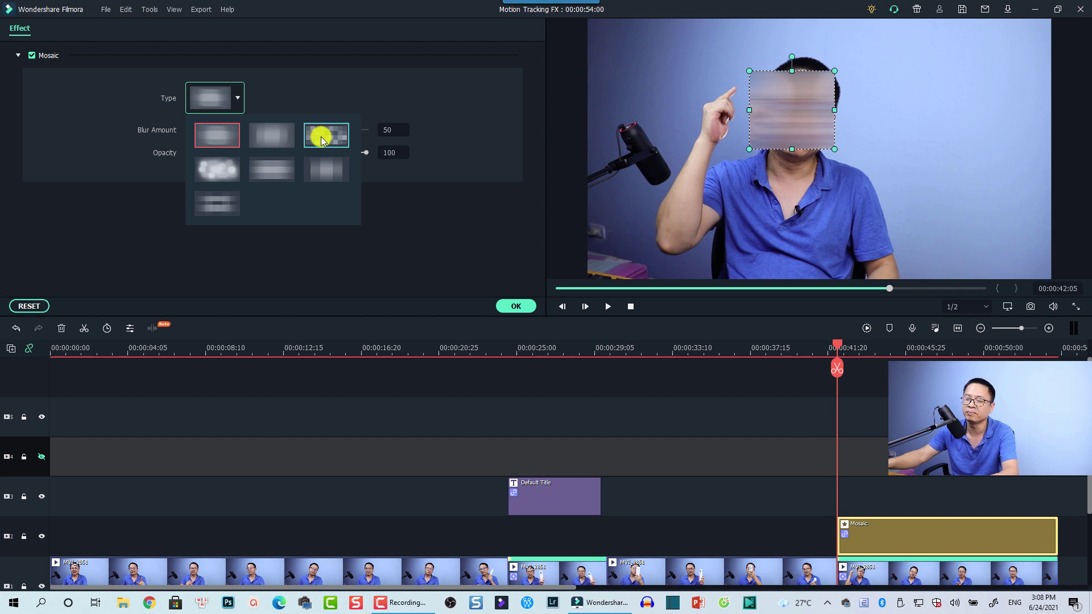
{"action": "left_click", "coordinate": [322, 140]}
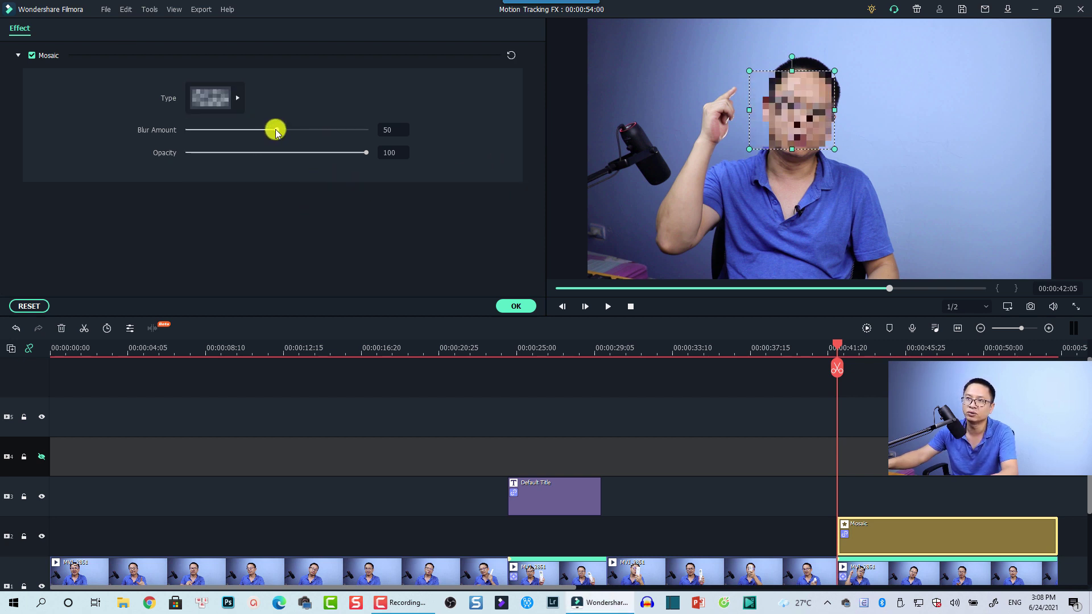
{"action": "mouse_move", "coordinate": [277, 132]}
{"action": "left_mouse_down"}
{"action": "mouse_move", "coordinate": [232, 132]}
{"action": "mouse_move", "coordinate": [296, 132]}
{"action": "mouse_move", "coordinate": [283, 134]}
{"action": "left_mouse_up"}
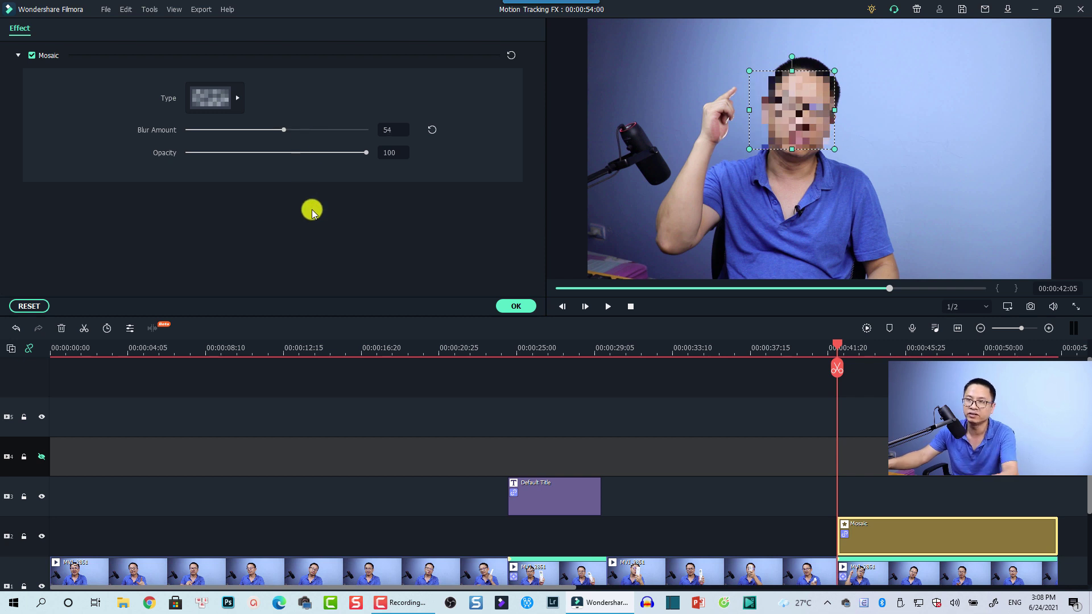
{"action": "left_click_drag", "start_coordinate": [366, 154], "coordinate": [295, 168]}
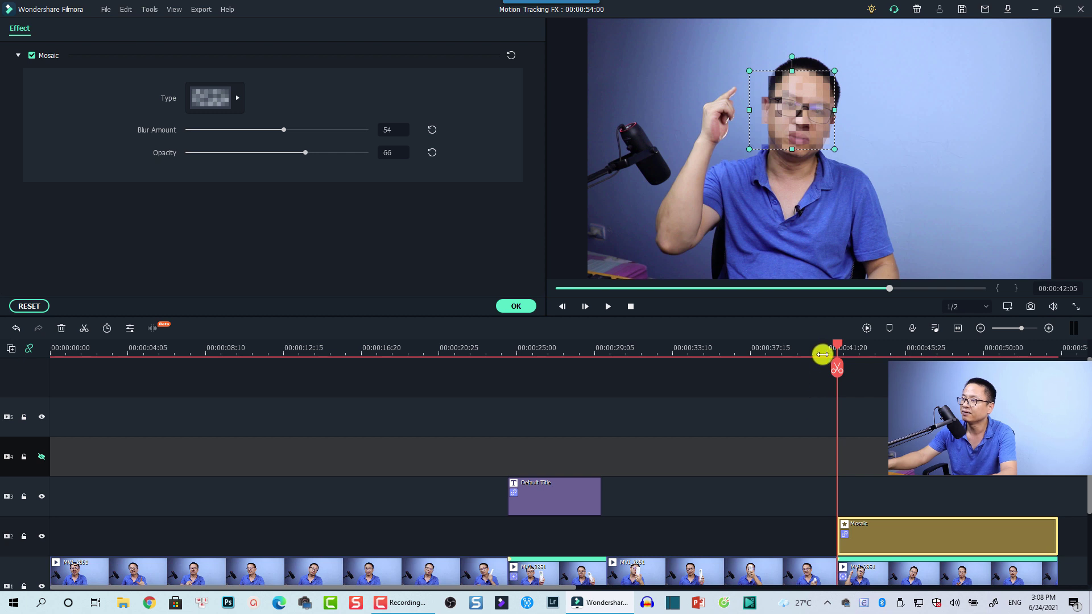
{"action": "left_click", "coordinate": [793, 354]}
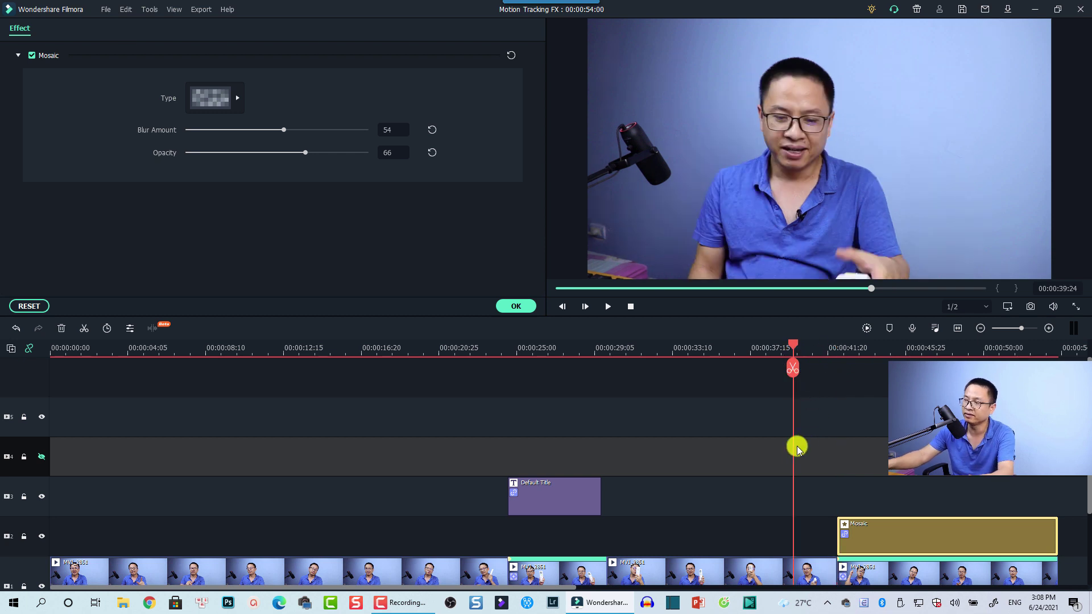
{"action": "key", "text": "space"}
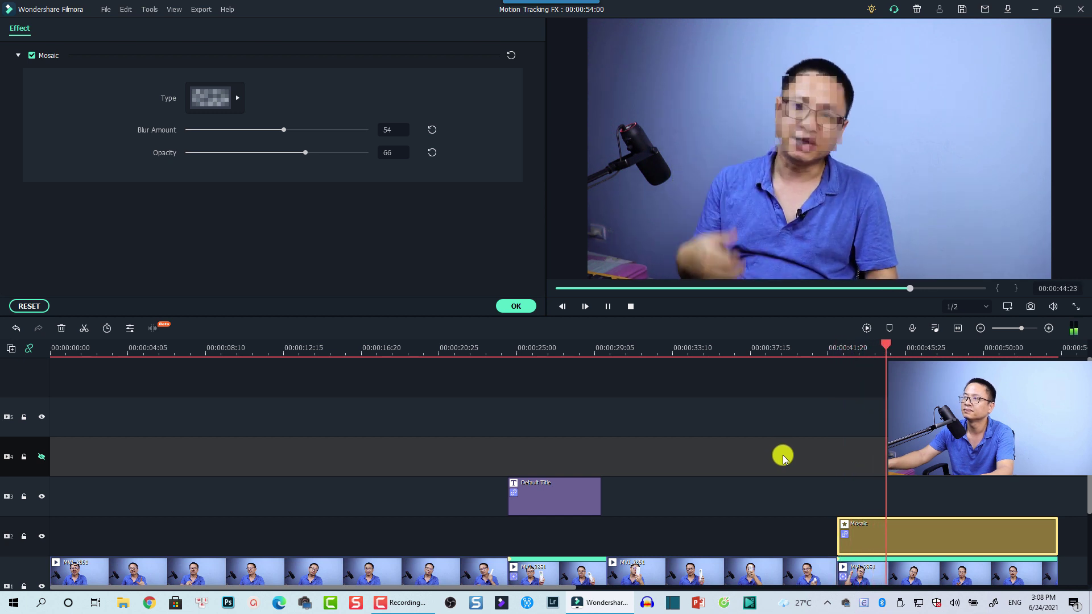
{"action": "key", "text": "space"}
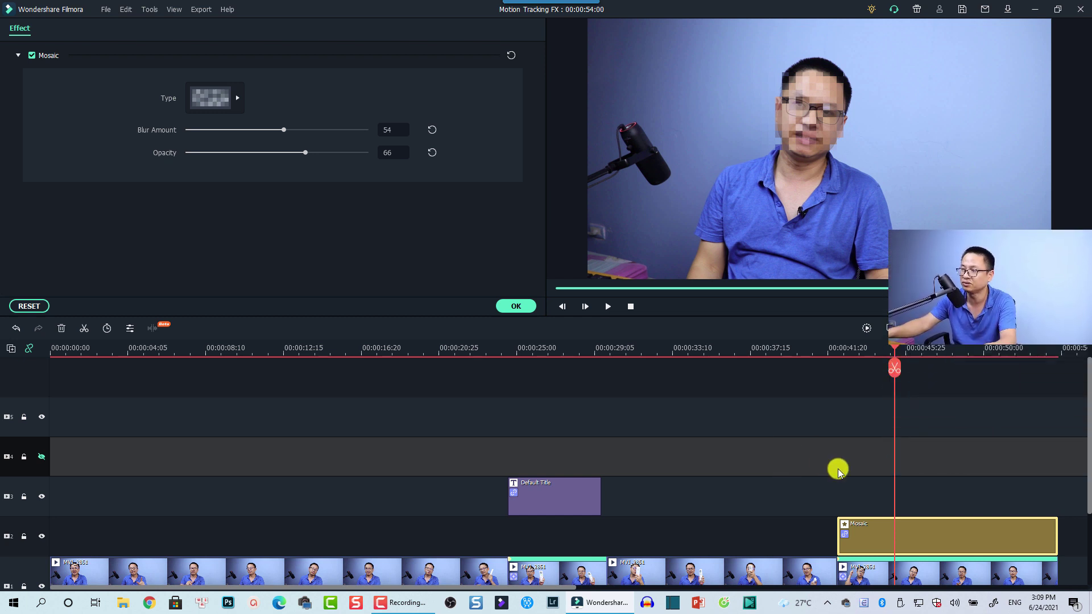
{"action": "scroll", "coordinate": [895, 547], "scroll_direction": "down", "scroll_amount": 1}
- Copy the last track 1 clip, return the playhead to its start, and lock track 2
{"action": "left_click", "coordinate": [878, 546]}
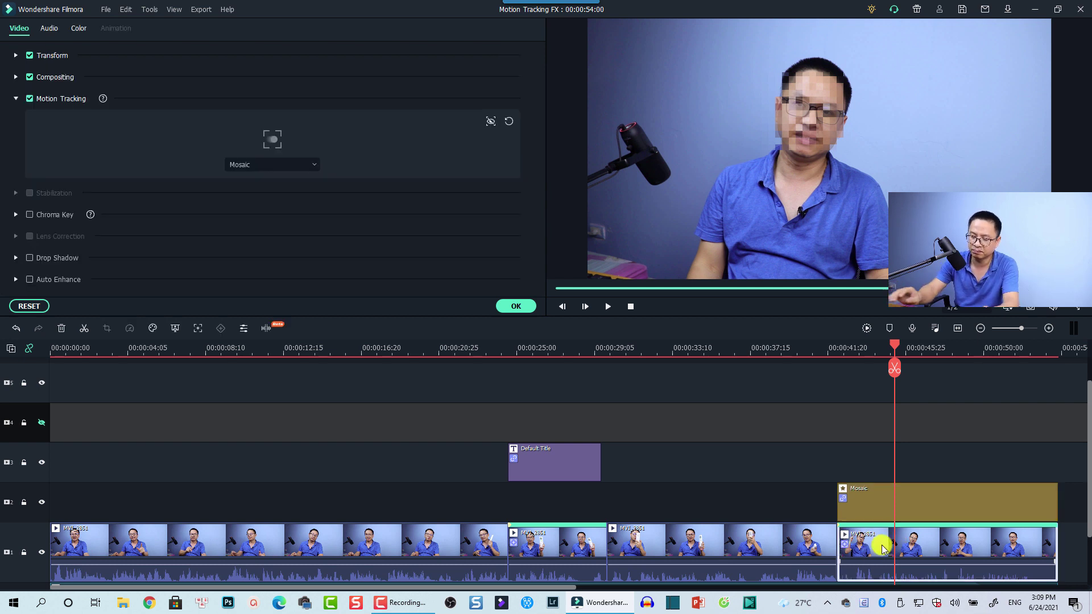
{"action": "key", "text": "ctrl+c"}
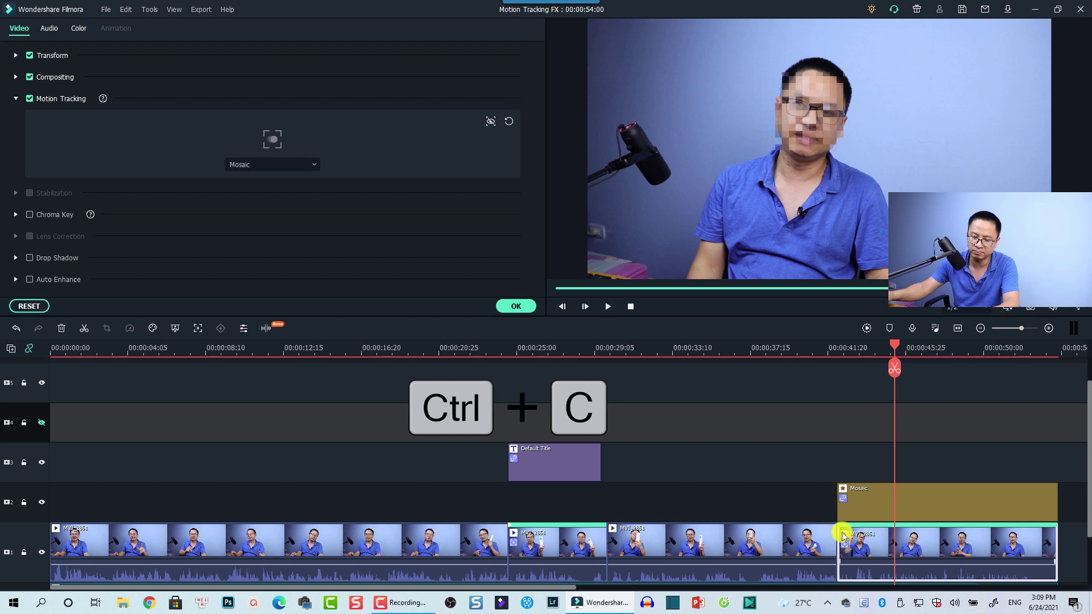
{"action": "key", "text": "shift+Home"}
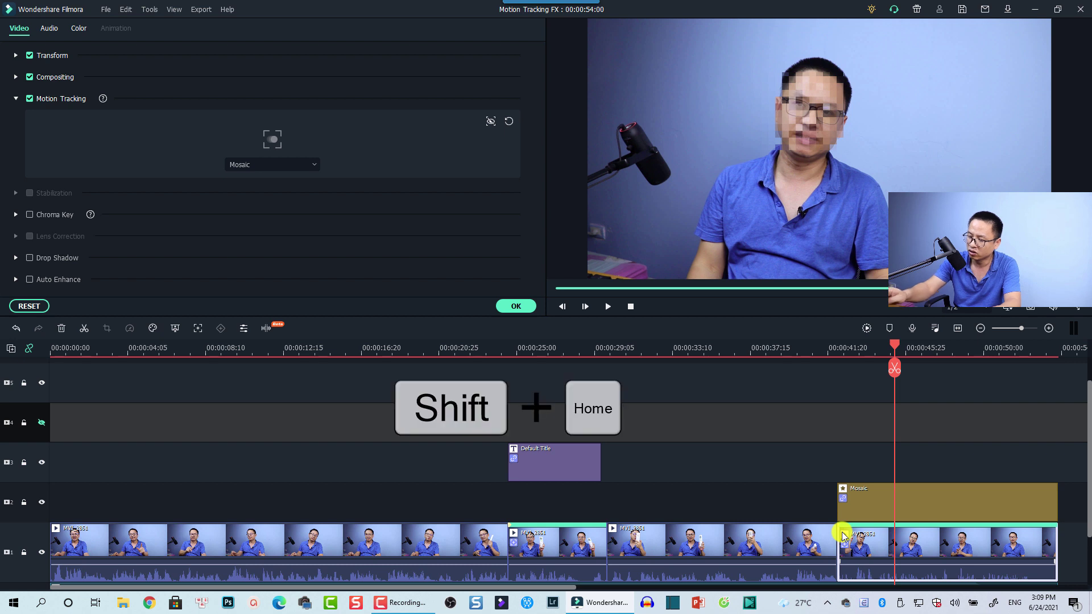
{"action": "key", "text": "shift+Home"}
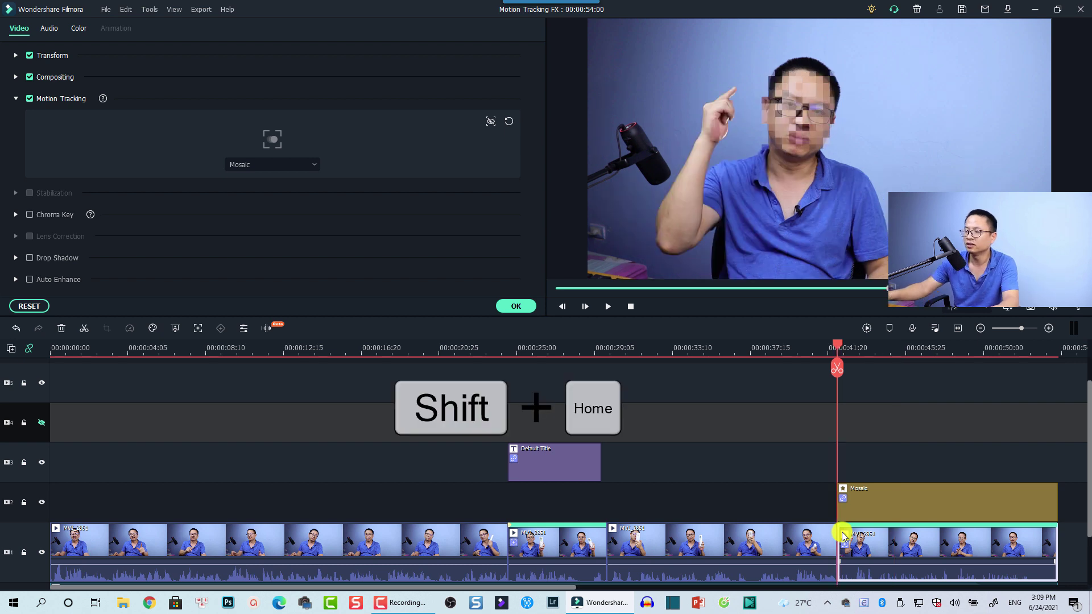
{"action": "left_click", "coordinate": [24, 502]}
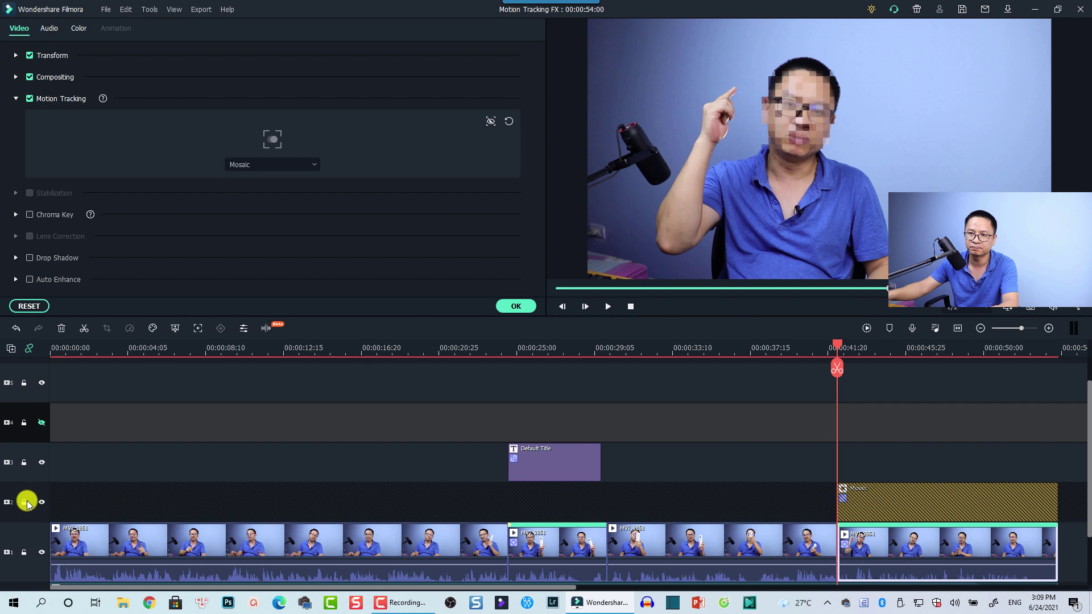
- Lock track 1 and paste the clip copy onto track 4, undoing an accidental move
{"action": "left_click", "coordinate": [24, 553]}
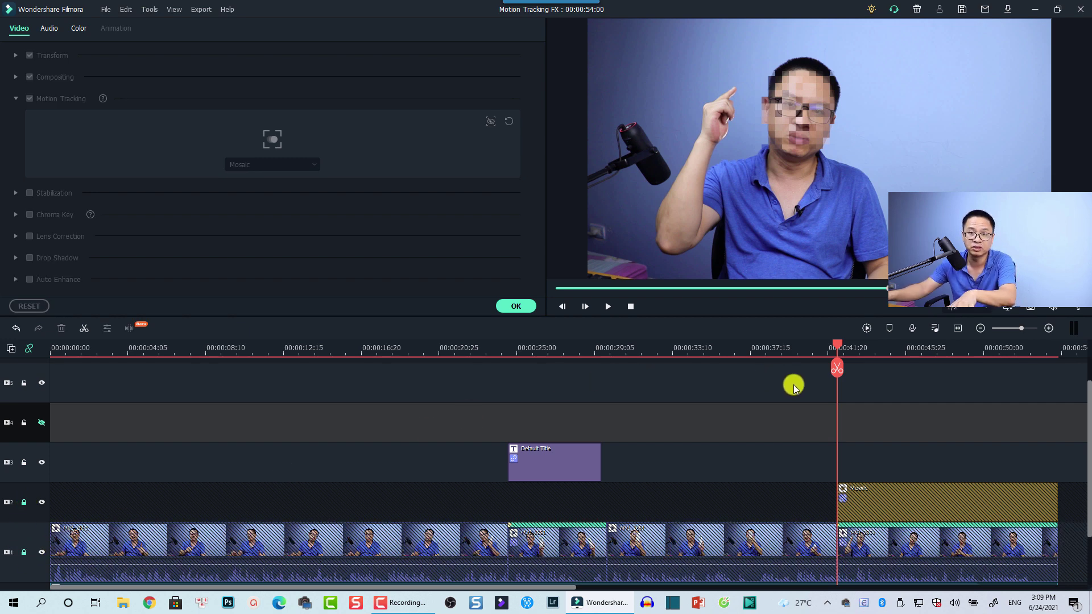
{"action": "key", "text": "ctrl+v"}
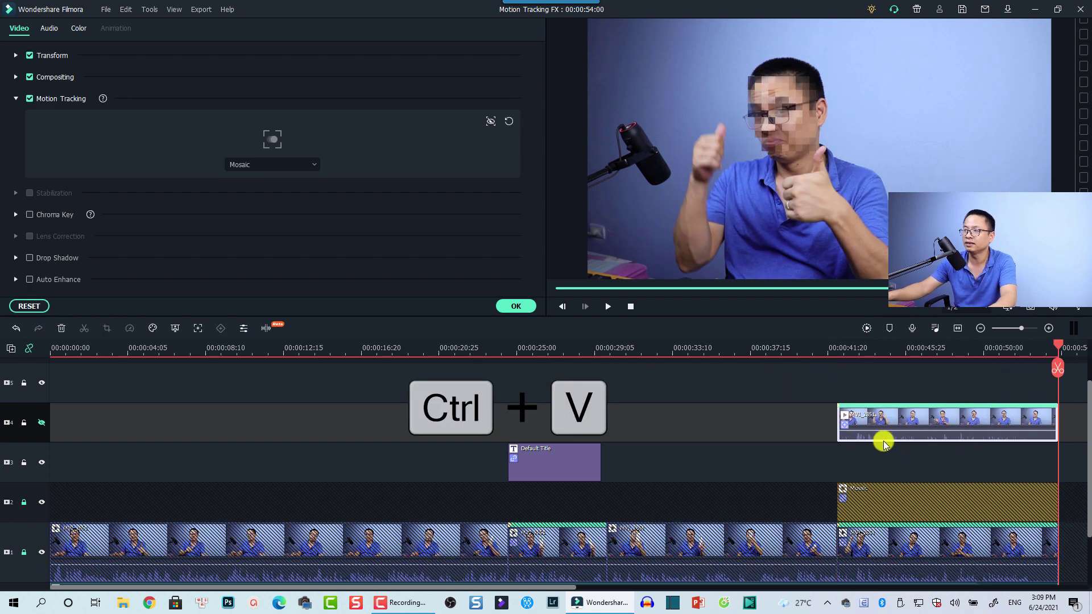
{"action": "left_click_drag", "start_coordinate": [872, 438], "coordinate": [877, 460]}
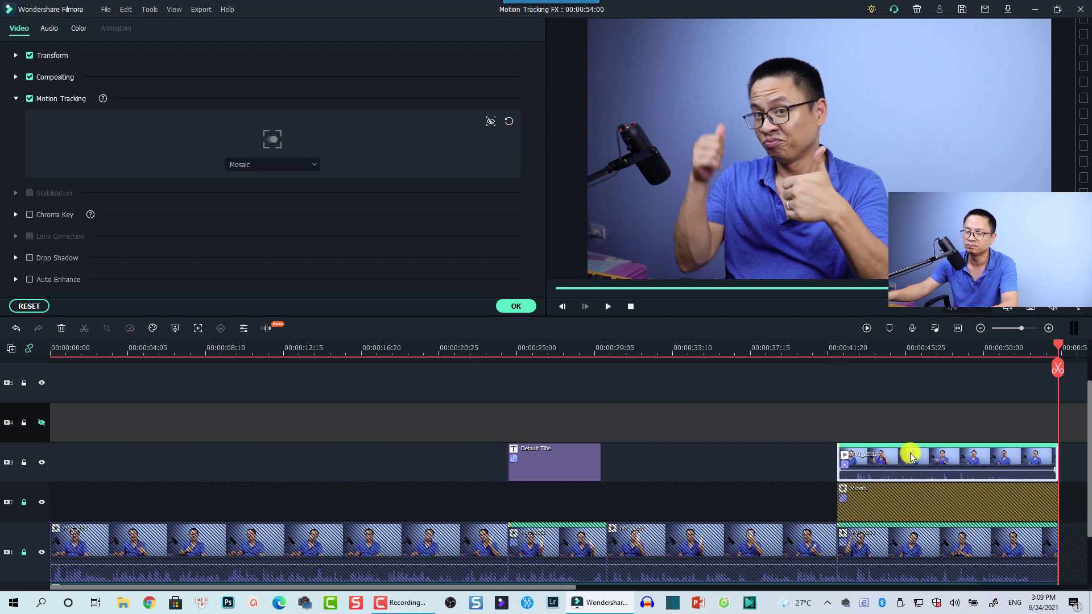
{"action": "key", "text": "ctrl+z"}
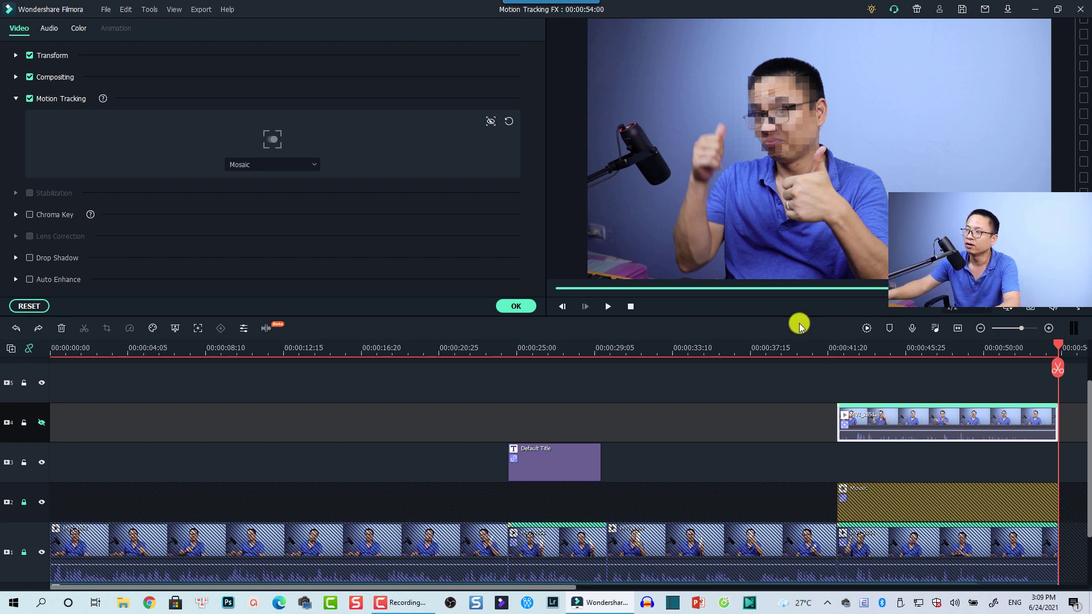
- Add the yellow hexagon Callout 4 title to track 5 at the last clip's start and preview it
{"action": "left_click", "coordinate": [516, 306]}
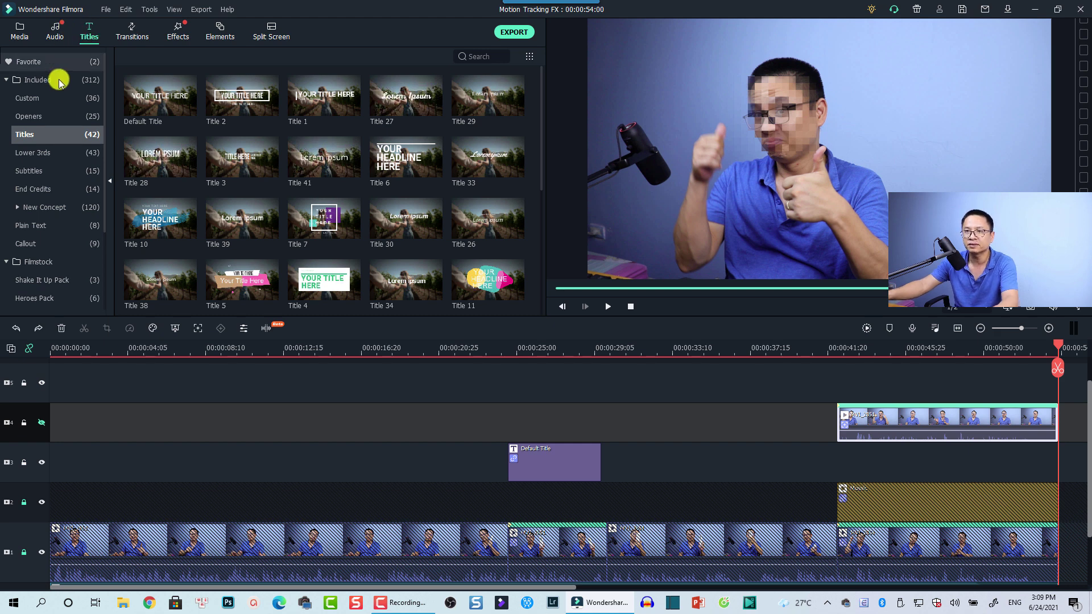
{"action": "left_click", "coordinate": [46, 243]}
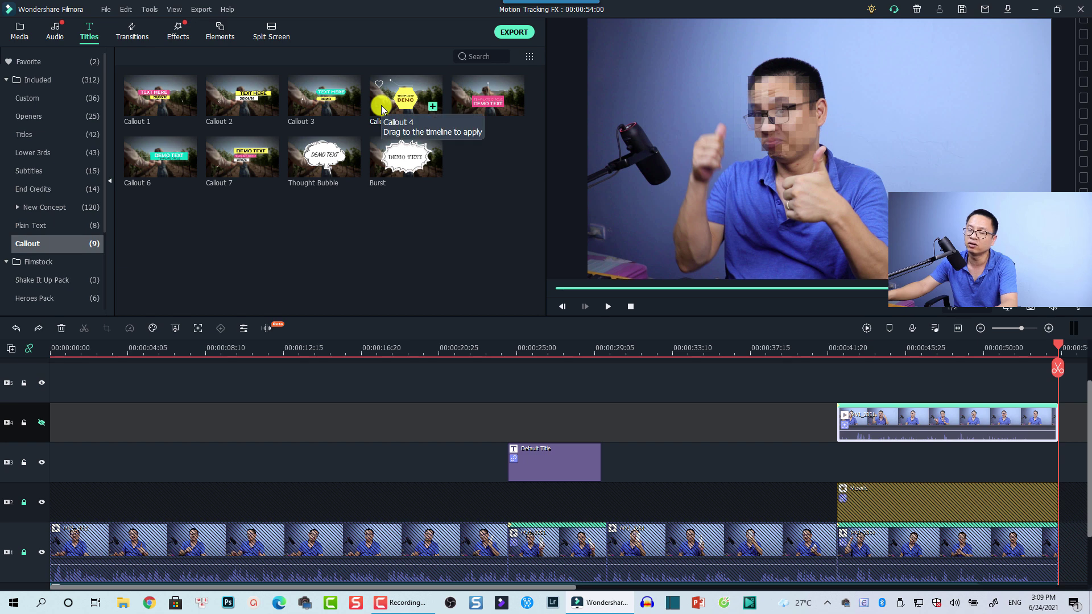
{"action": "left_click_drag", "start_coordinate": [381, 108], "coordinate": [846, 390]}
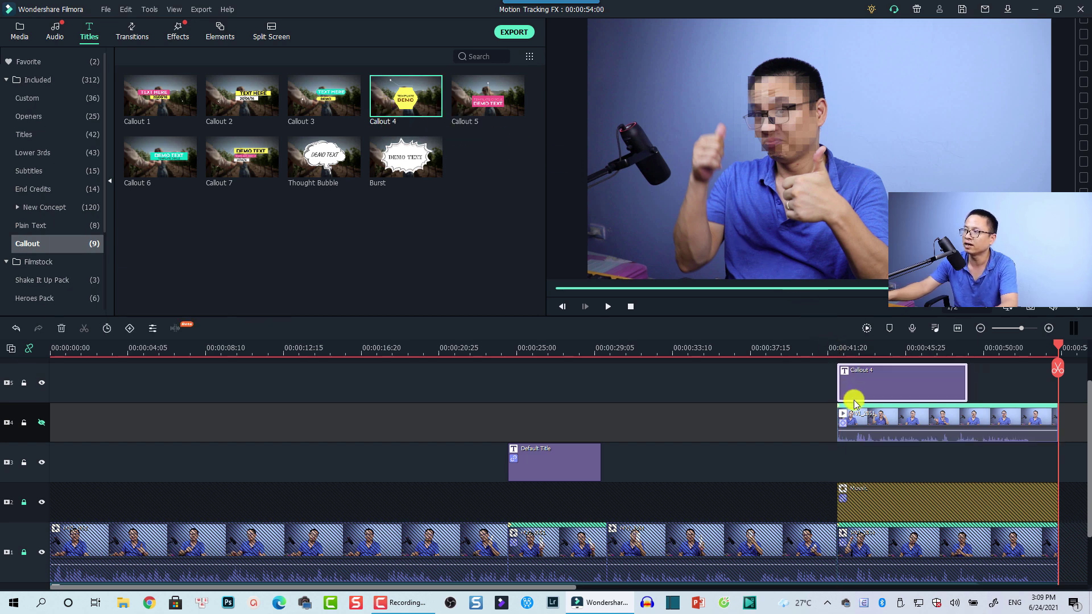
{"action": "left_click", "coordinate": [877, 352]}
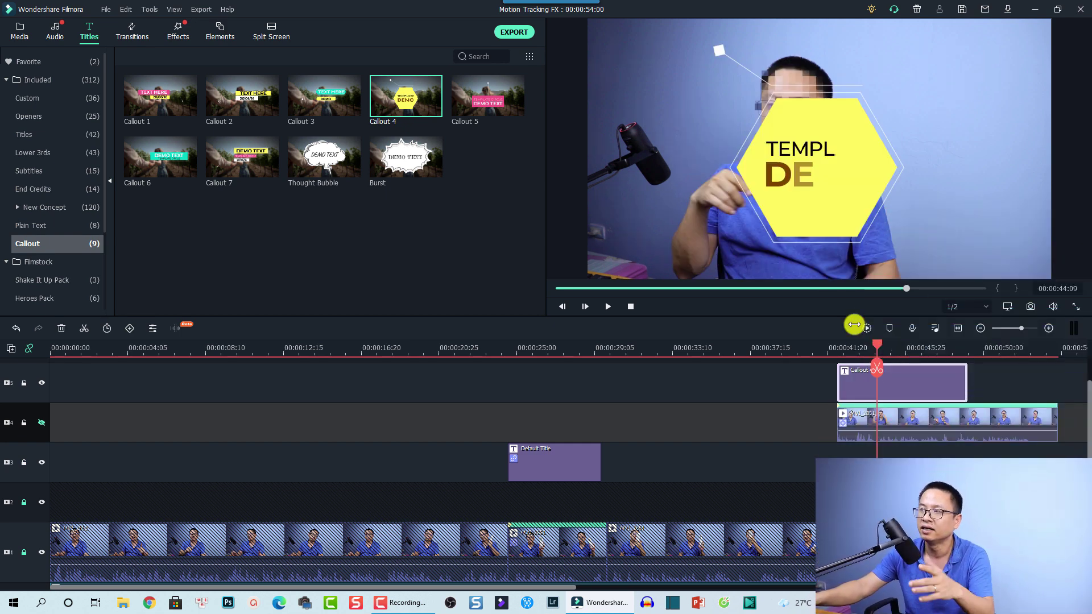
- Open the Callout 4 clip in Advanced Text Edit and delete its TEMPLATE text box
{"action": "right_click", "coordinate": [858, 386]}
{"action": "left_click", "coordinate": [895, 315]}
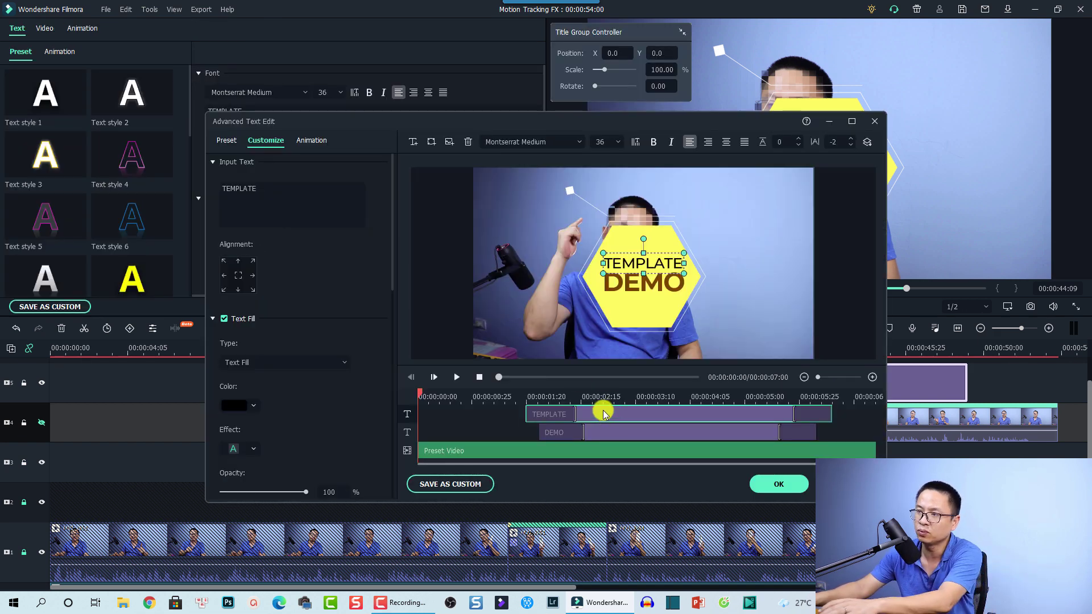
{"action": "key", "text": "Delete"}
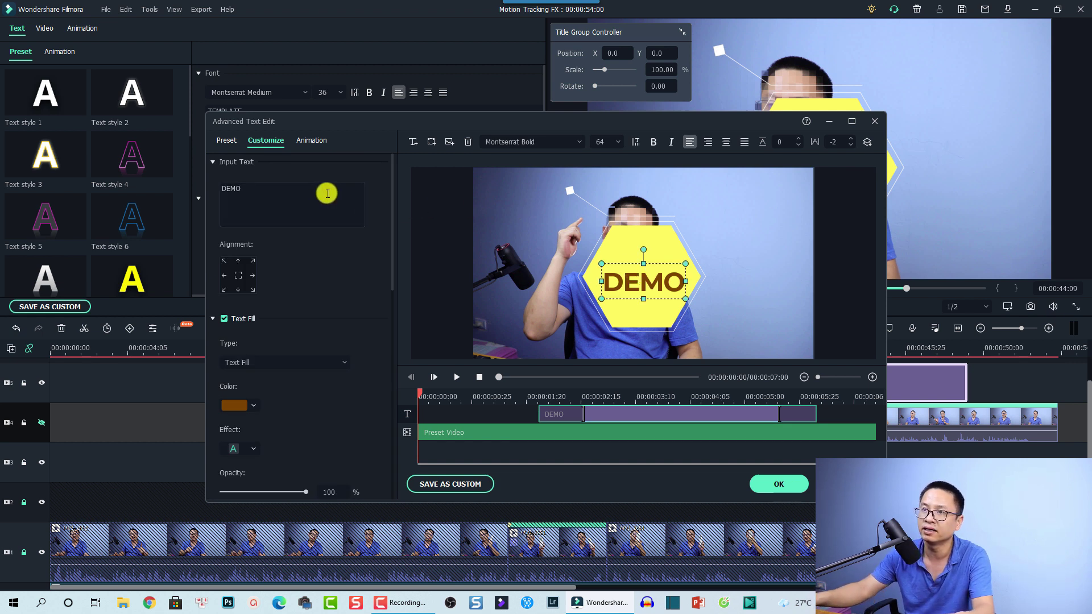
- Replace DEMO with 'Blur Effect', centre-align it, and set the font size to 30
{"action": "left_click", "coordinate": [325, 194]}
{"action": "key", "text": "ctrl+a"}
{"action": "type", "text": "bLUR"}
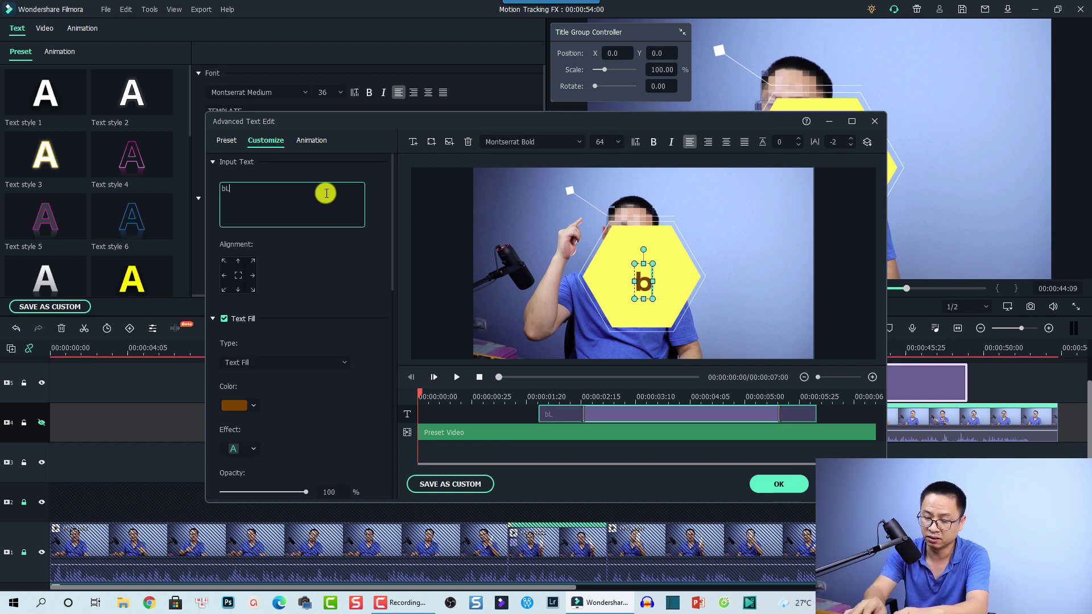
{"action": "key", "text": "BackSpace"}
{"action": "key", "text": "BackSpace"}
{"action": "key", "text": "BackSpace"}
{"action": "key", "text": "BackSpace"}
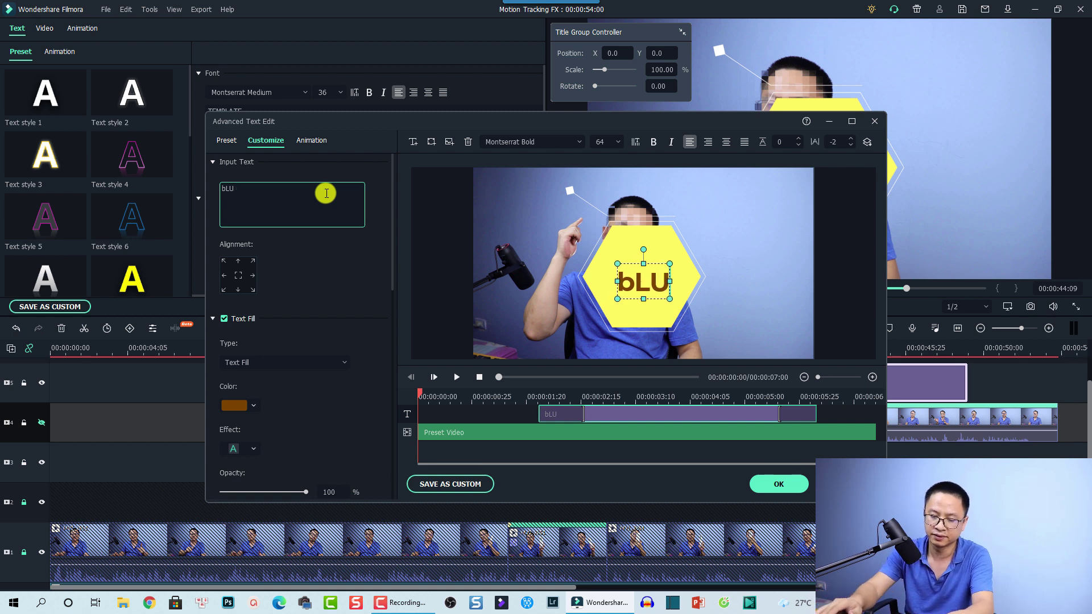
{"action": "type", "text": "Blur "}
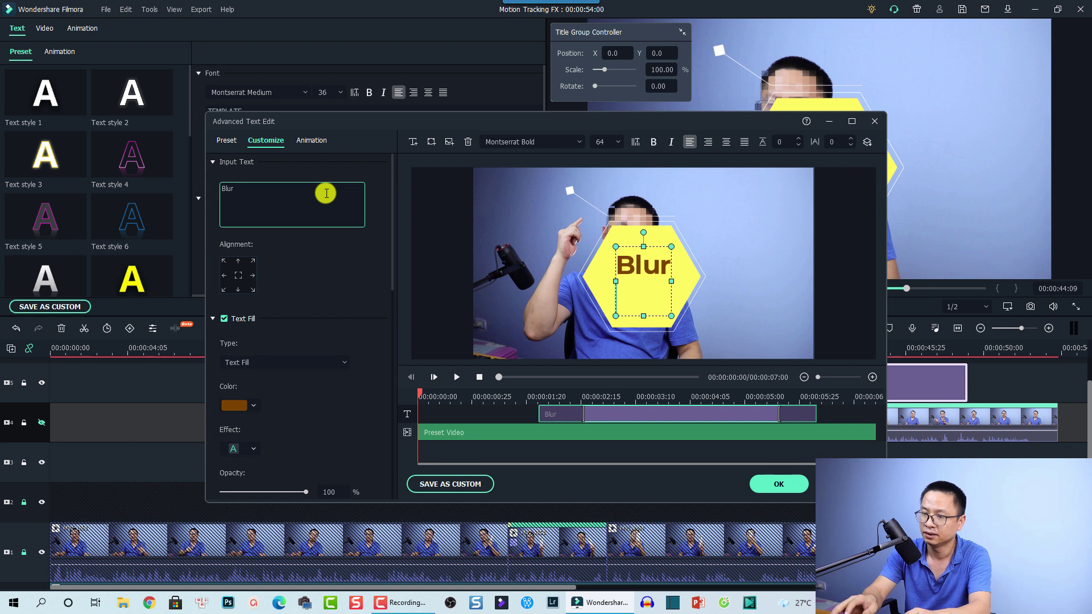
{"action": "type", "text": "Effect"}
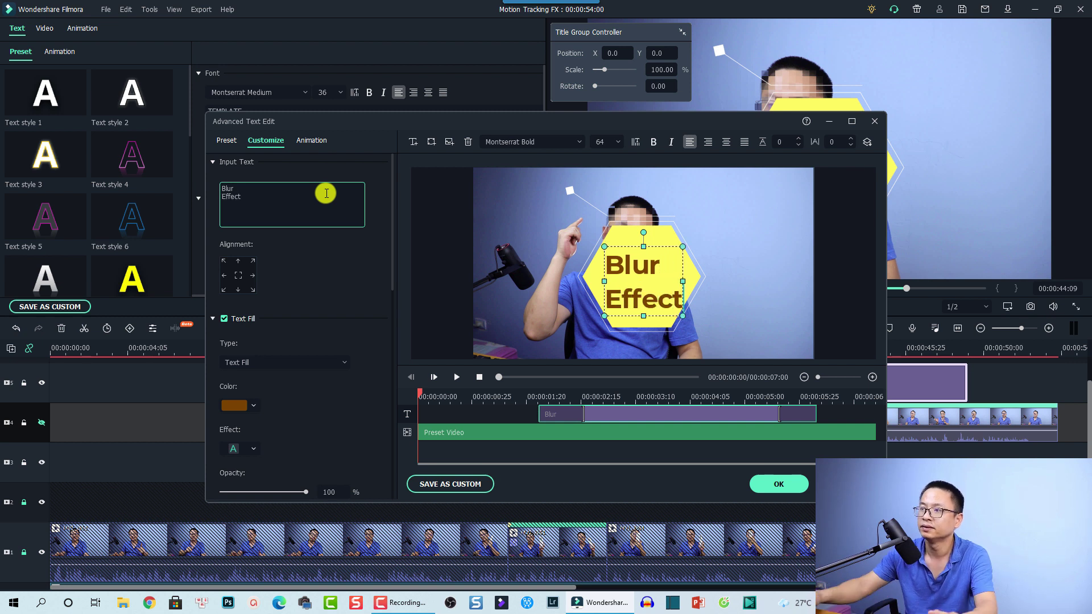
{"action": "left_click", "coordinate": [724, 145]}
{"action": "left_click", "coordinate": [604, 142]}
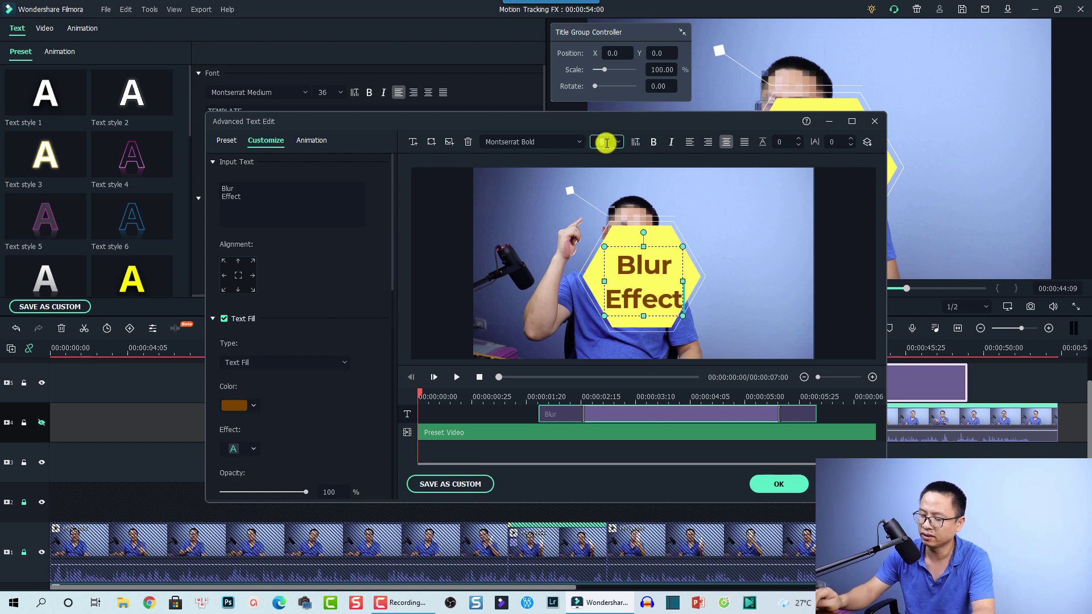
{"action": "type", "text": "30"}
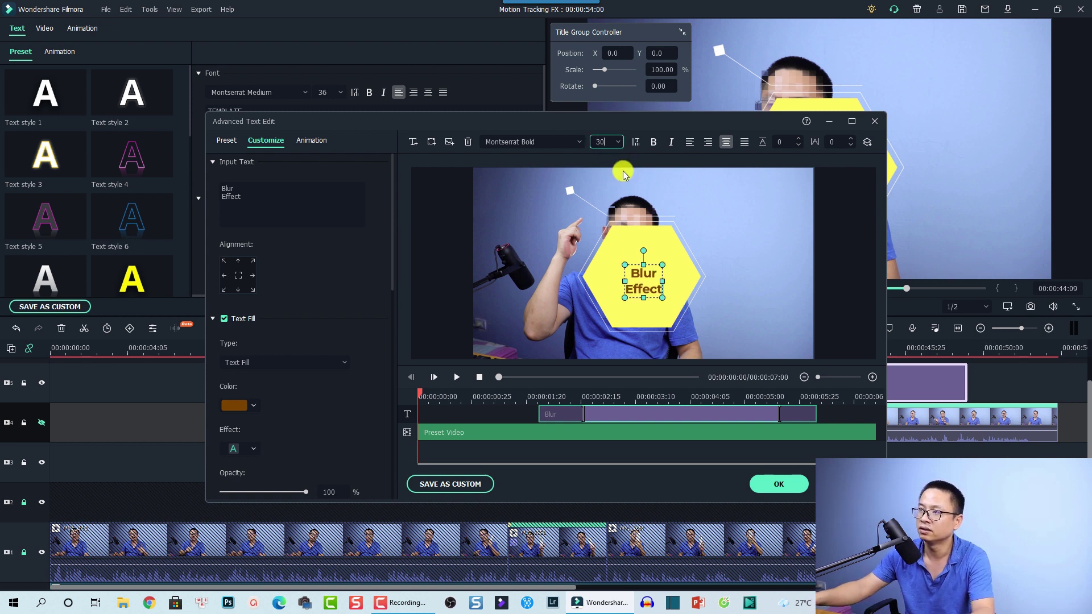
{"action": "left_click", "coordinate": [696, 277]}
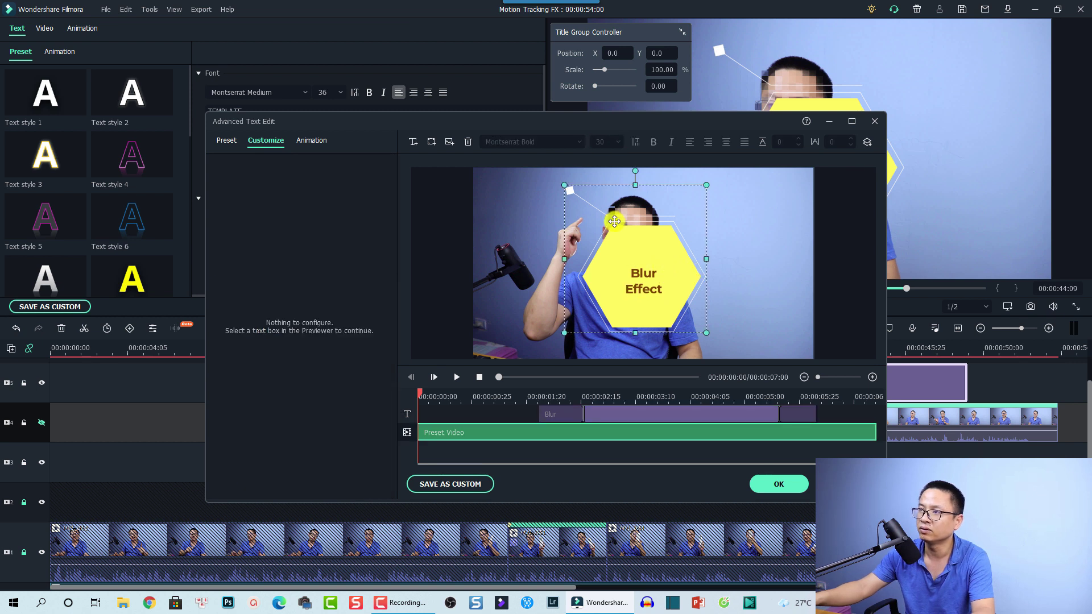
- Shrink the callout group, move it to the upper right, and rotate it slightly counter-clockwise
{"action": "left_click_drag", "start_coordinate": [705, 184], "coordinate": [638, 256]}
{"action": "left_click_drag", "start_coordinate": [626, 306], "coordinate": [718, 264]}
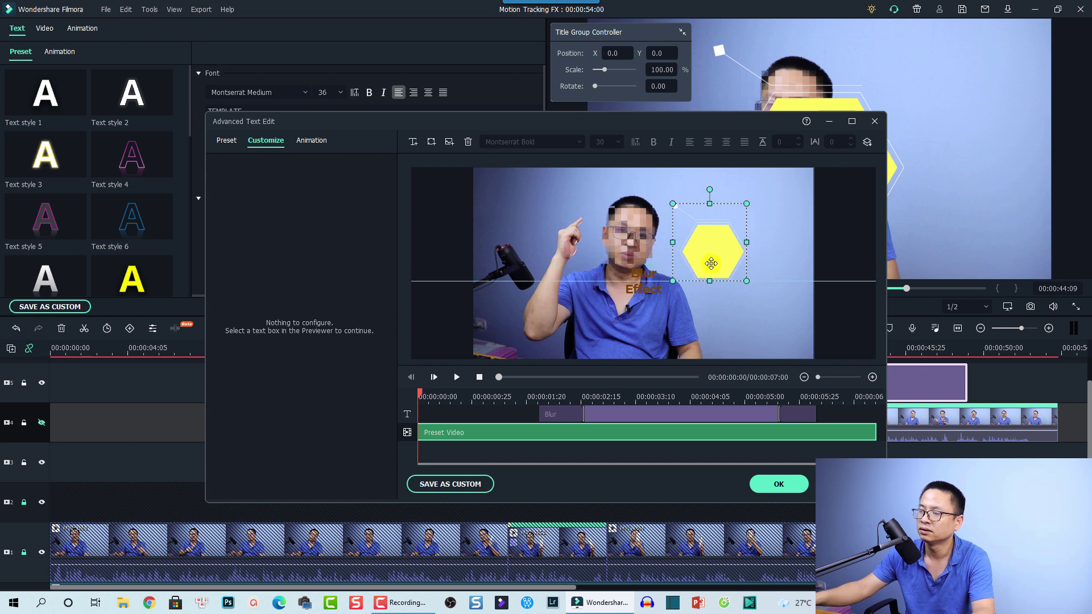
{"action": "left_click_drag", "start_coordinate": [705, 189], "coordinate": [687, 195]}
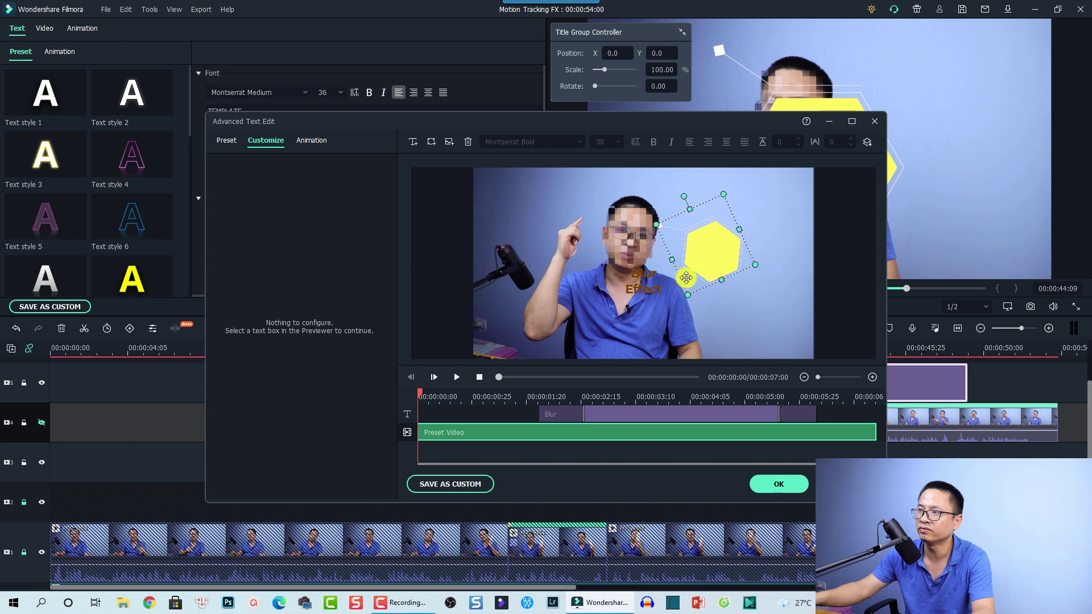
- Move the Blur Effect text onto the yellow hexagon and apply the text edits
{"action": "left_click", "coordinate": [643, 284]}
{"action": "left_click_drag", "start_coordinate": [644, 284], "coordinate": [710, 256]}
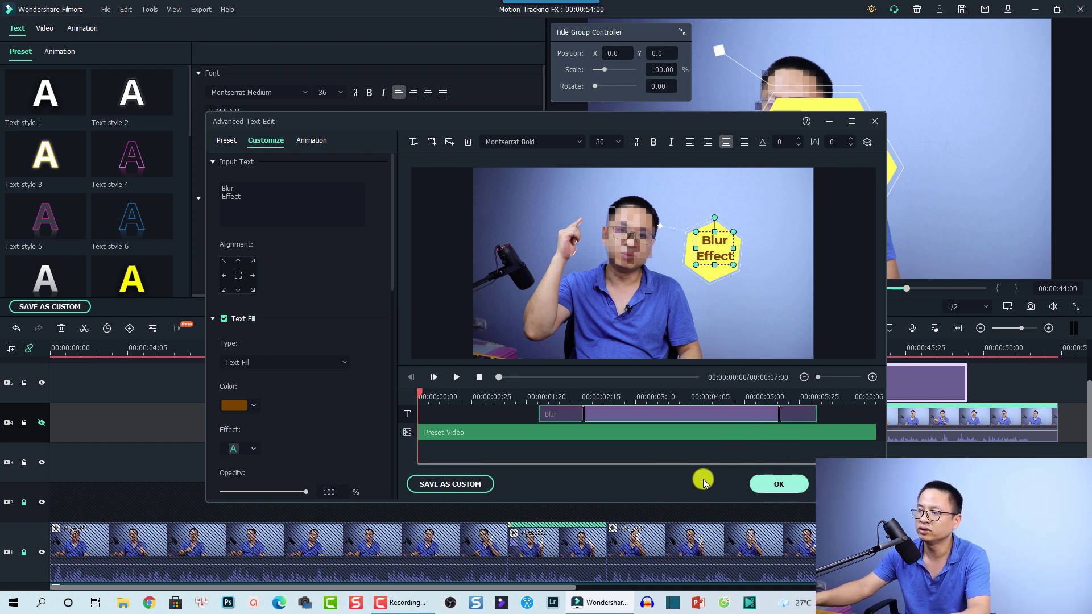
{"action": "left_click", "coordinate": [760, 485]}
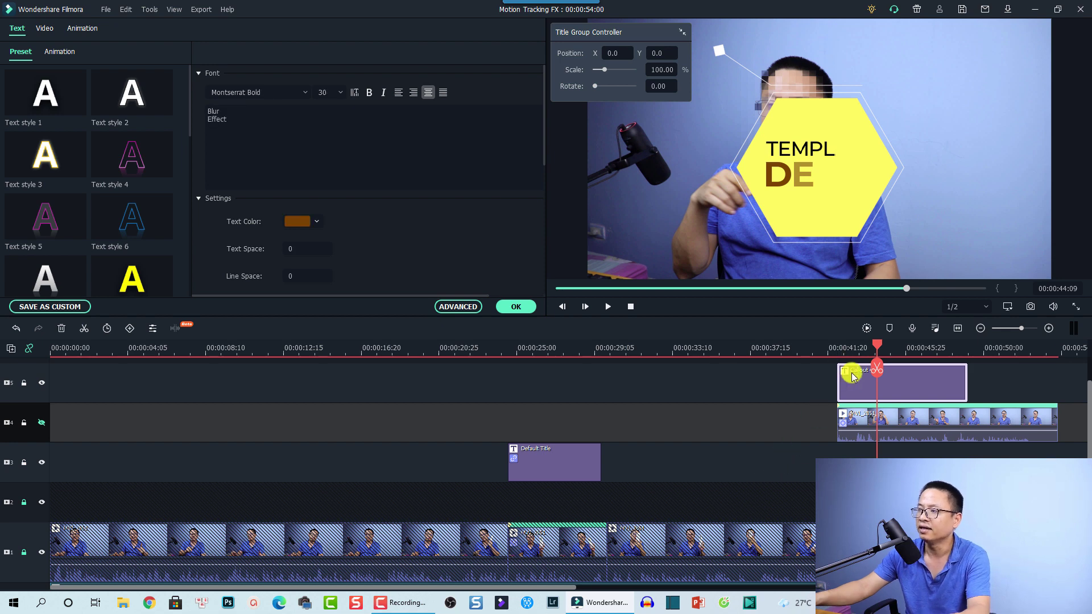
- Link Callout 4 to the face-tracked clip's motion tracking, then hide the mosaic track to compare
{"action": "double_click", "coordinate": [873, 423]}
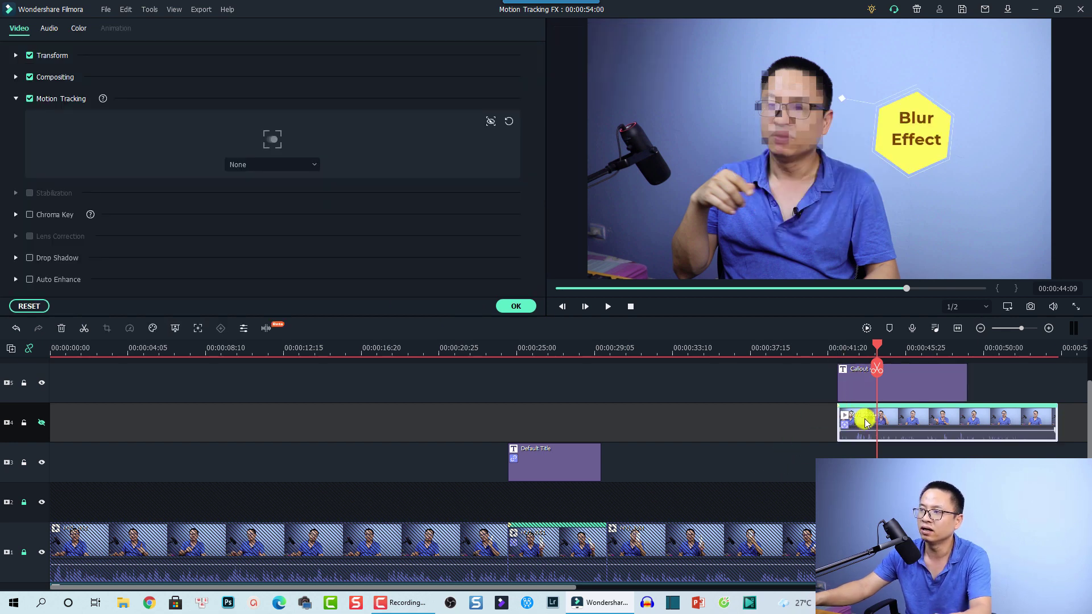
{"action": "left_click", "coordinate": [310, 165]}
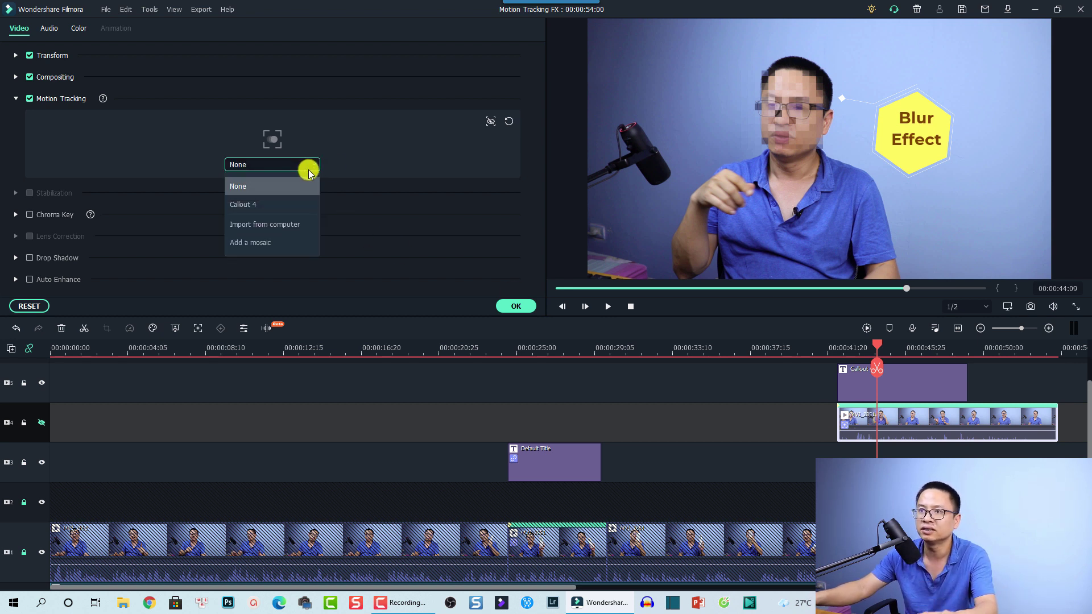
{"action": "left_click", "coordinate": [259, 203]}
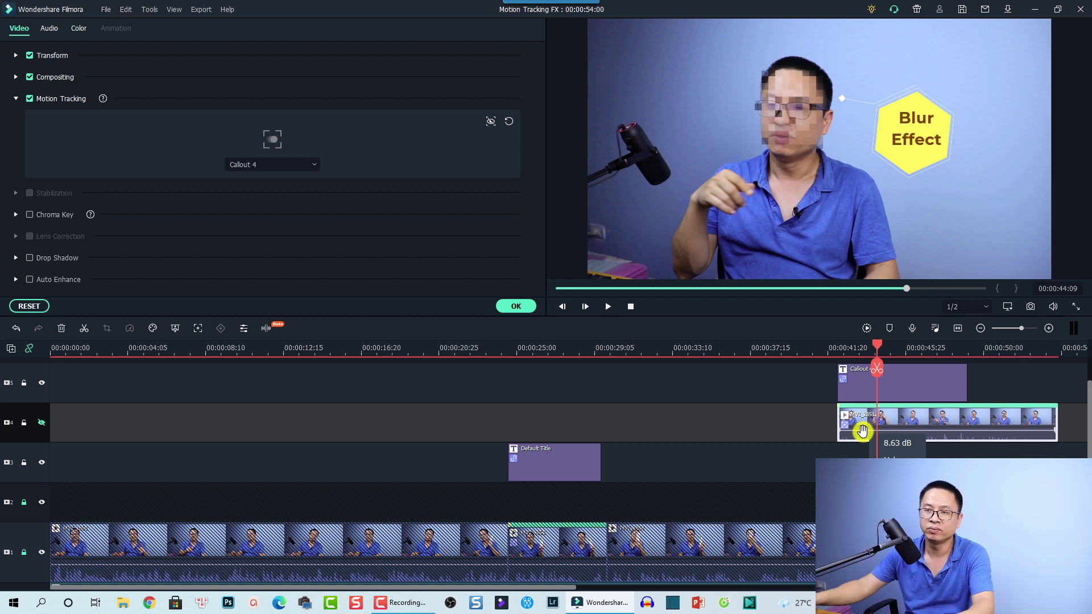
{"action": "left_click", "coordinate": [41, 423]}
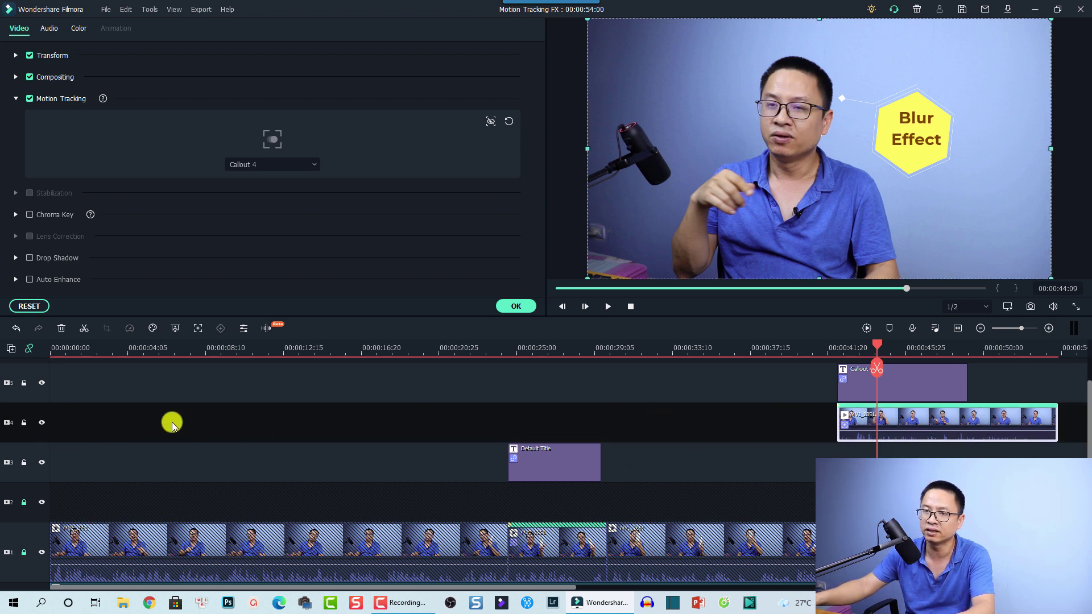
{"action": "left_click", "coordinate": [42, 422]}
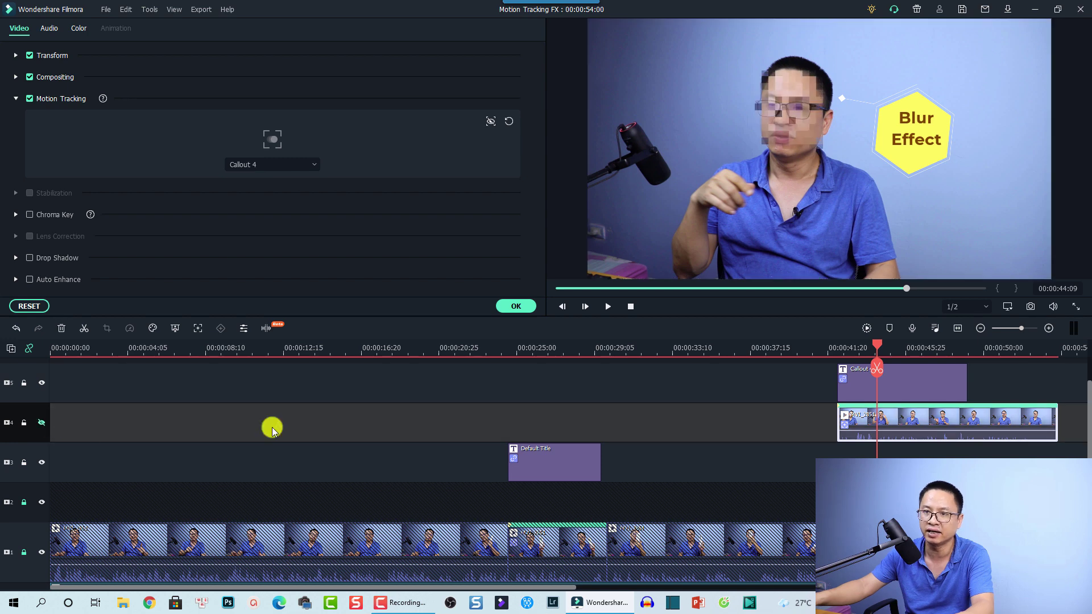
{"action": "left_click", "coordinate": [752, 355]}
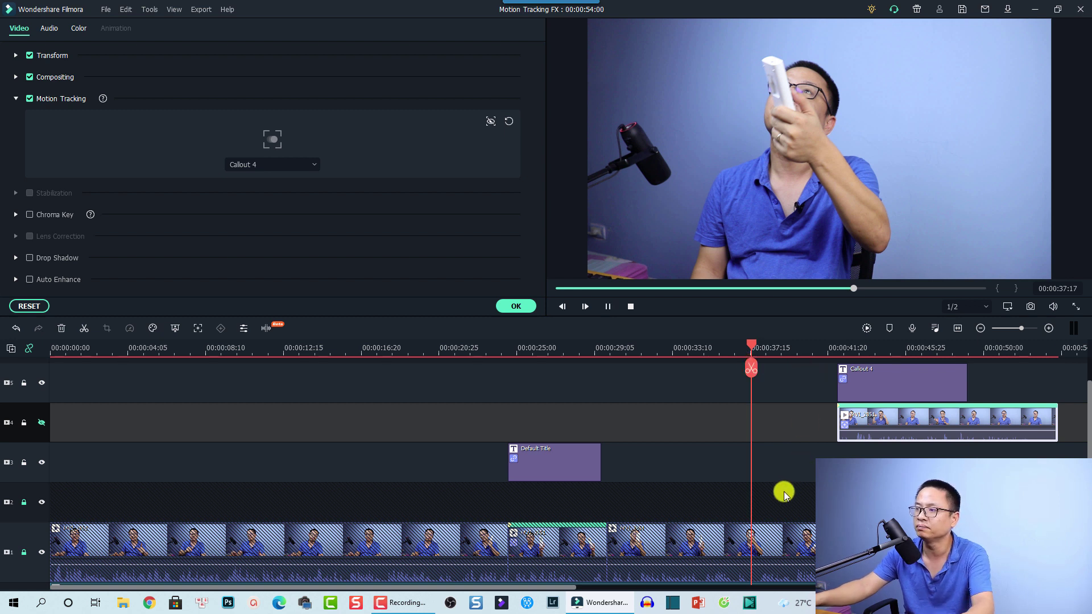
{"action": "key", "text": "space"}
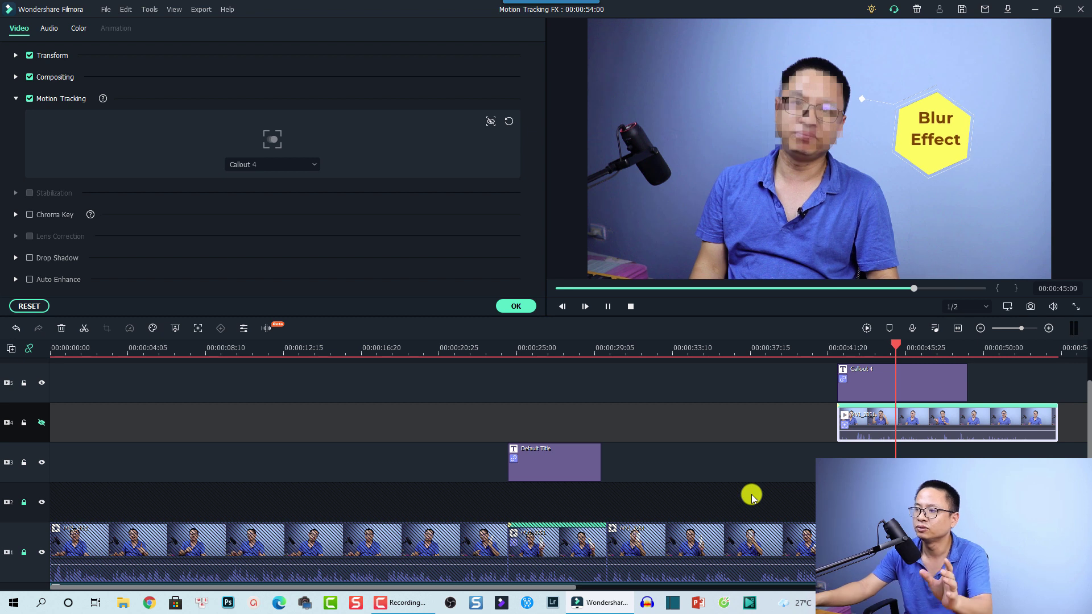
{"action": "key", "text": "space"}
{"action": "left_click", "coordinate": [755, 352]}
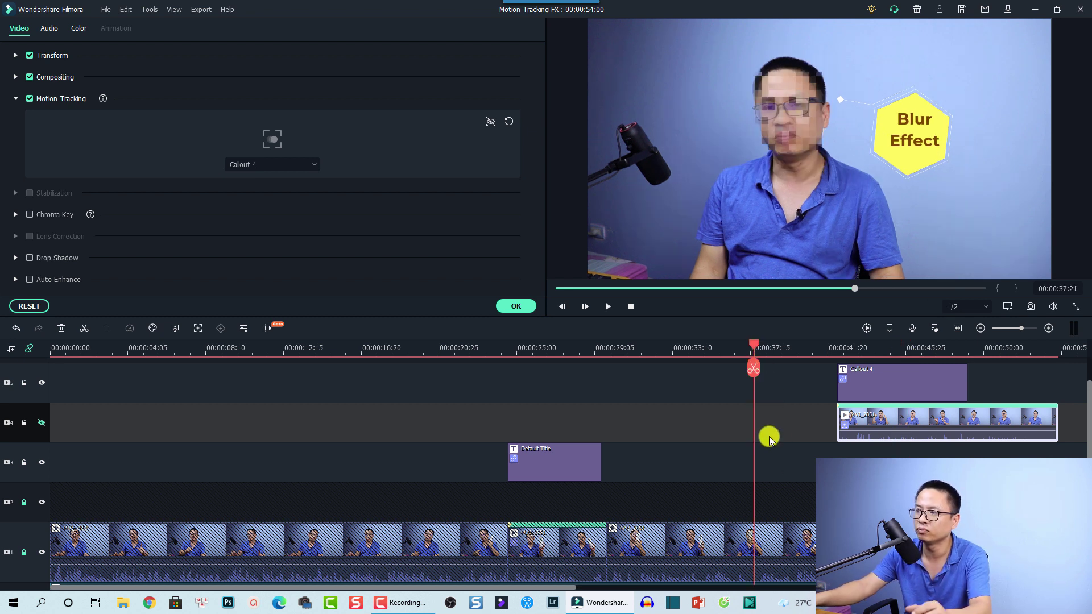
{"action": "key", "text": "space"}
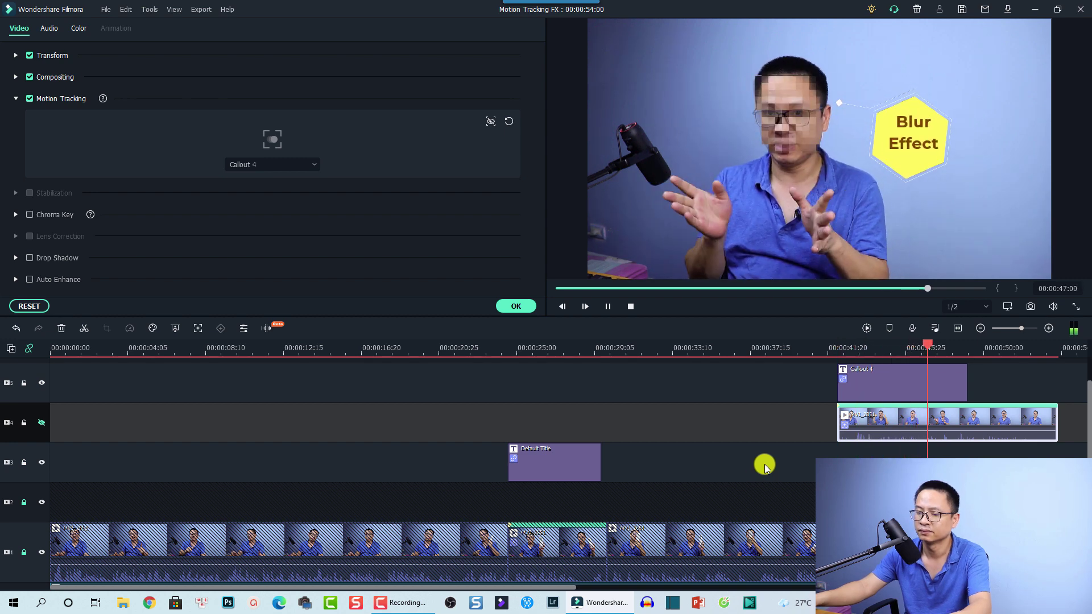
{"action": "key", "text": "space"}
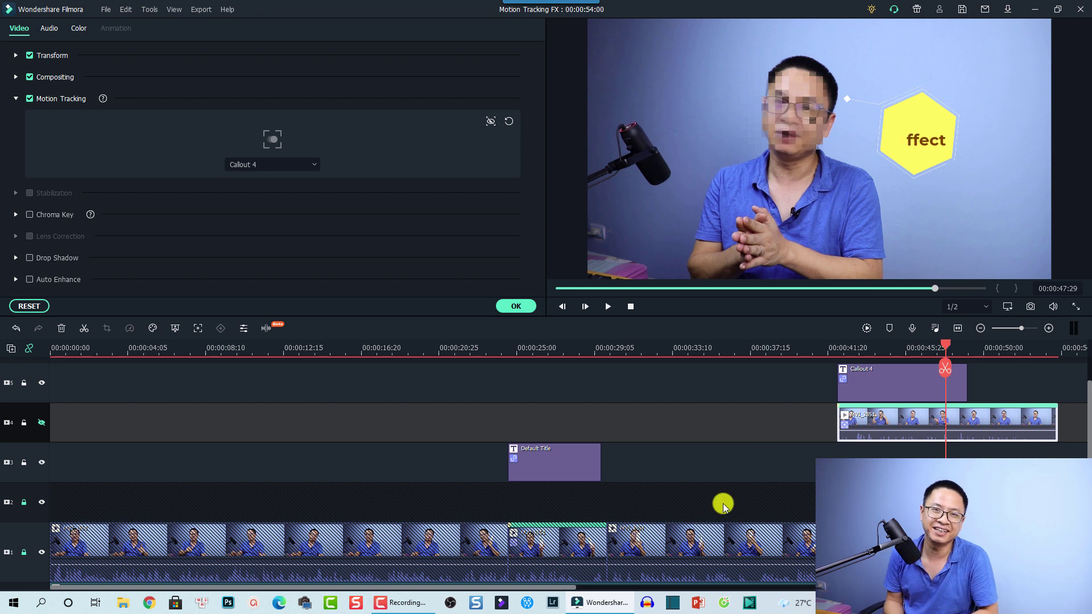